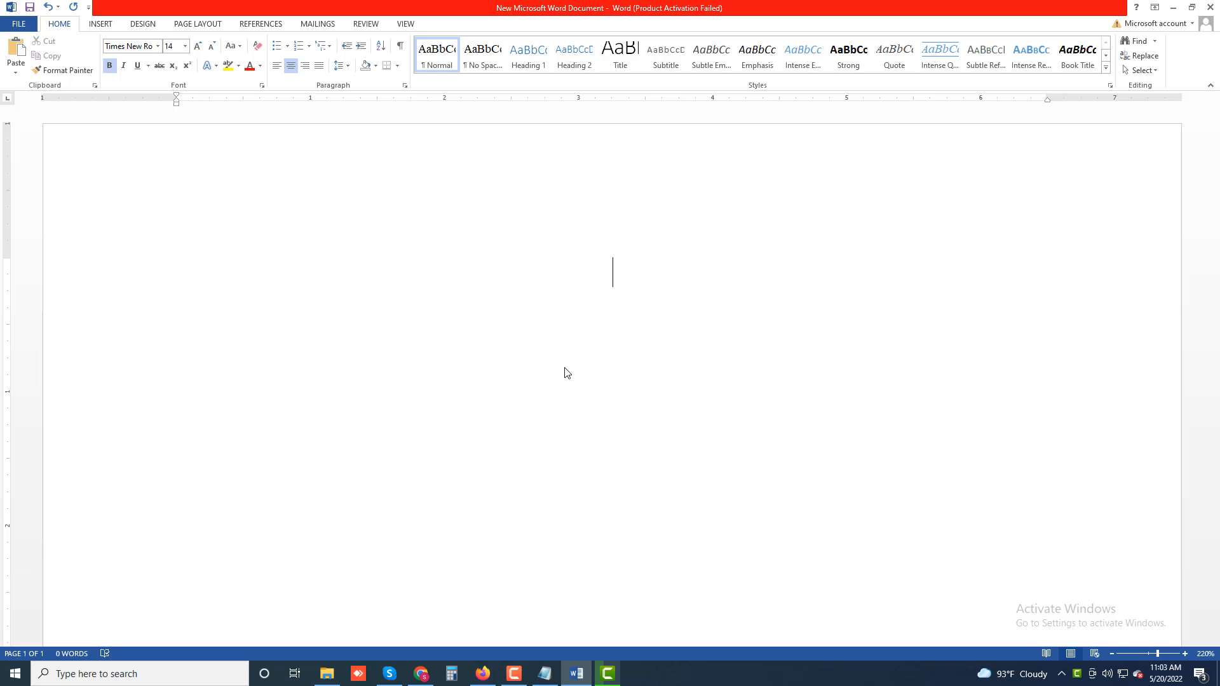
Enter the centred bold title "How to Reset Google Chrome to Factory Defaults" at the start of the document.
type("How t")
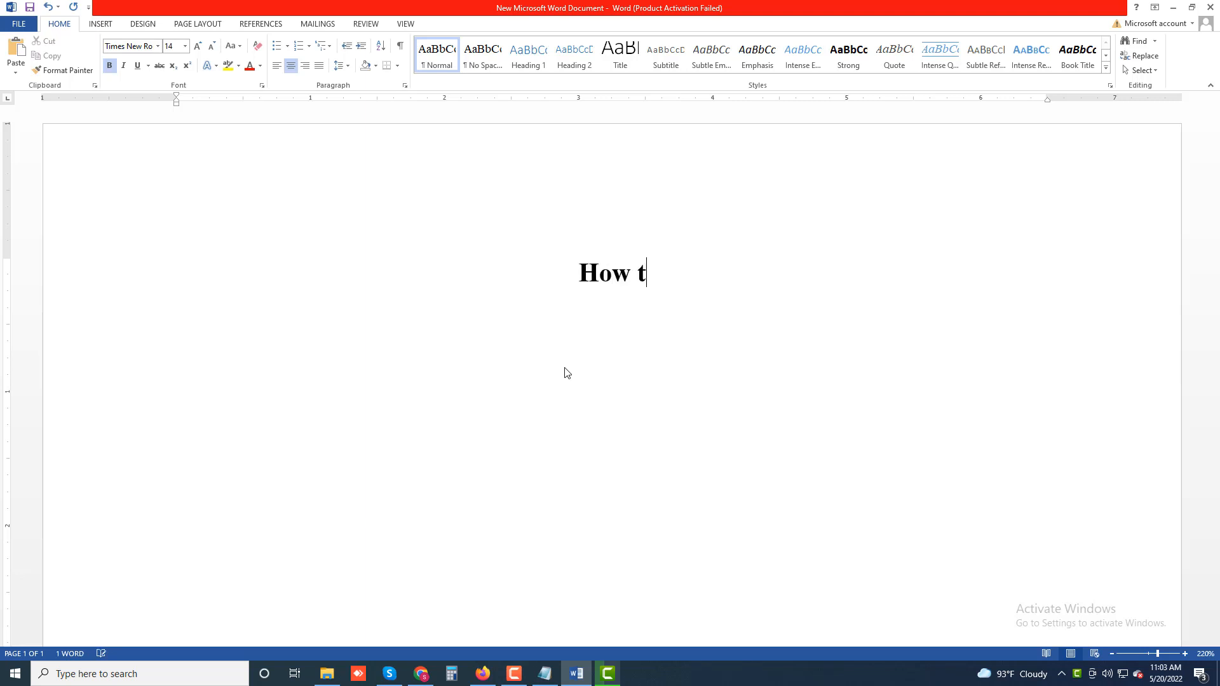
type("o Reset")
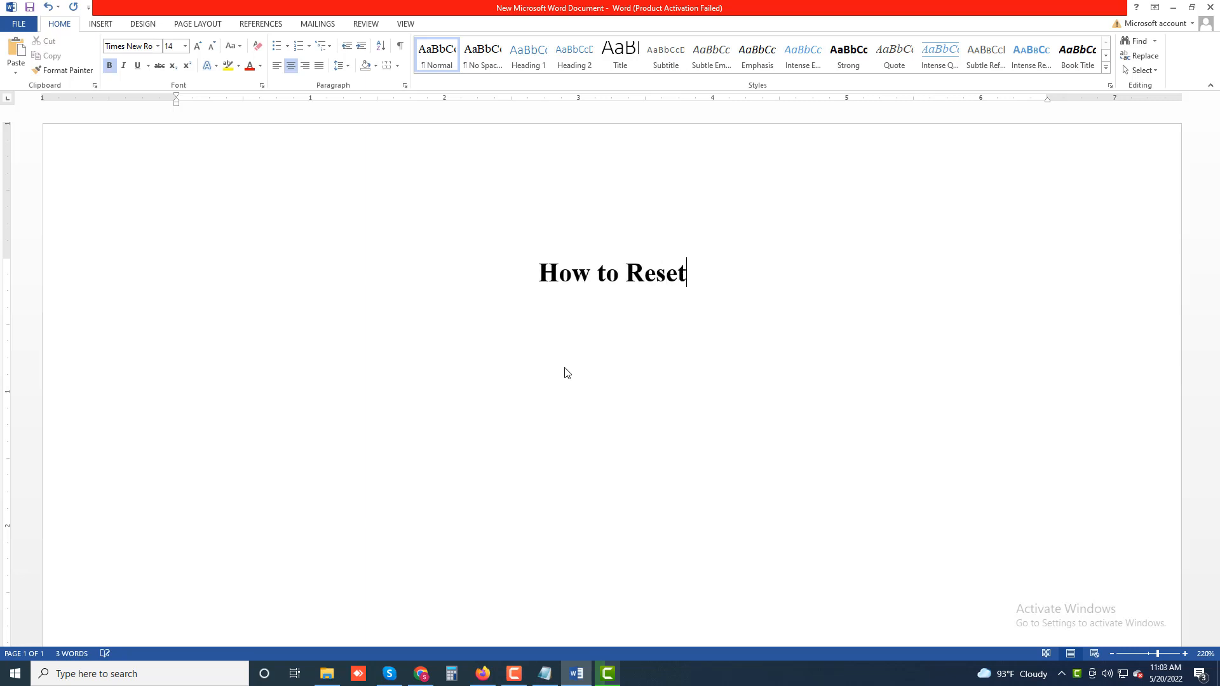
type(" Goog")
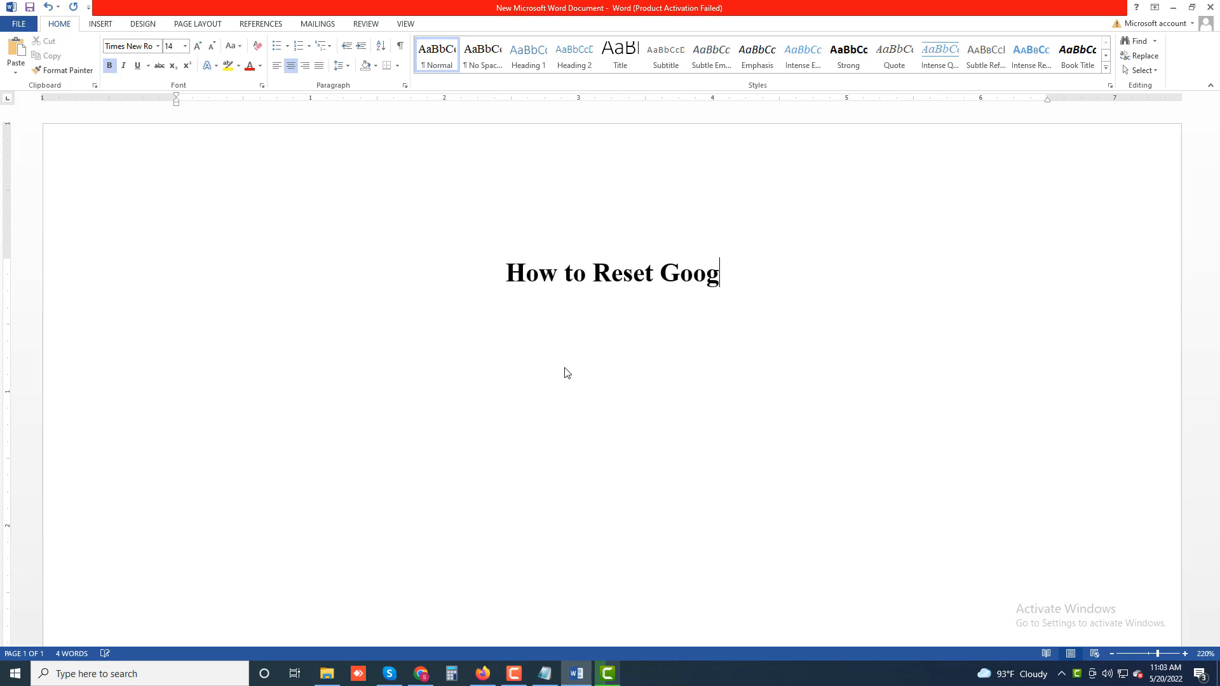
type("le Chr")
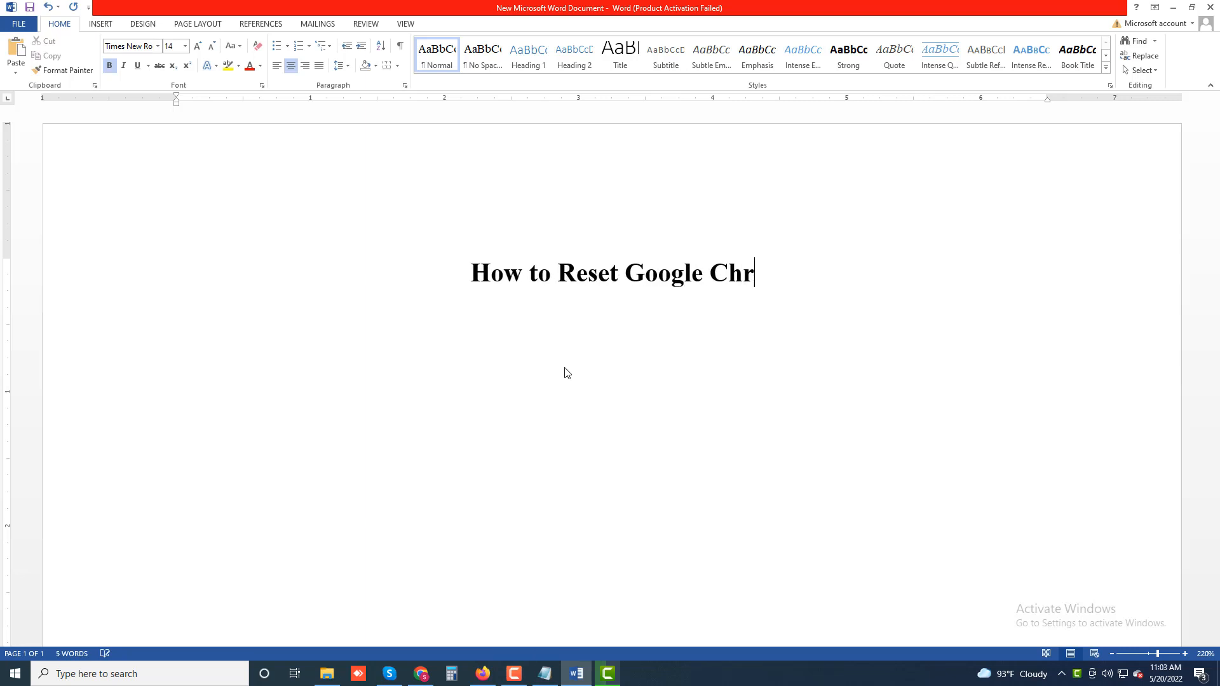
type("ome t")
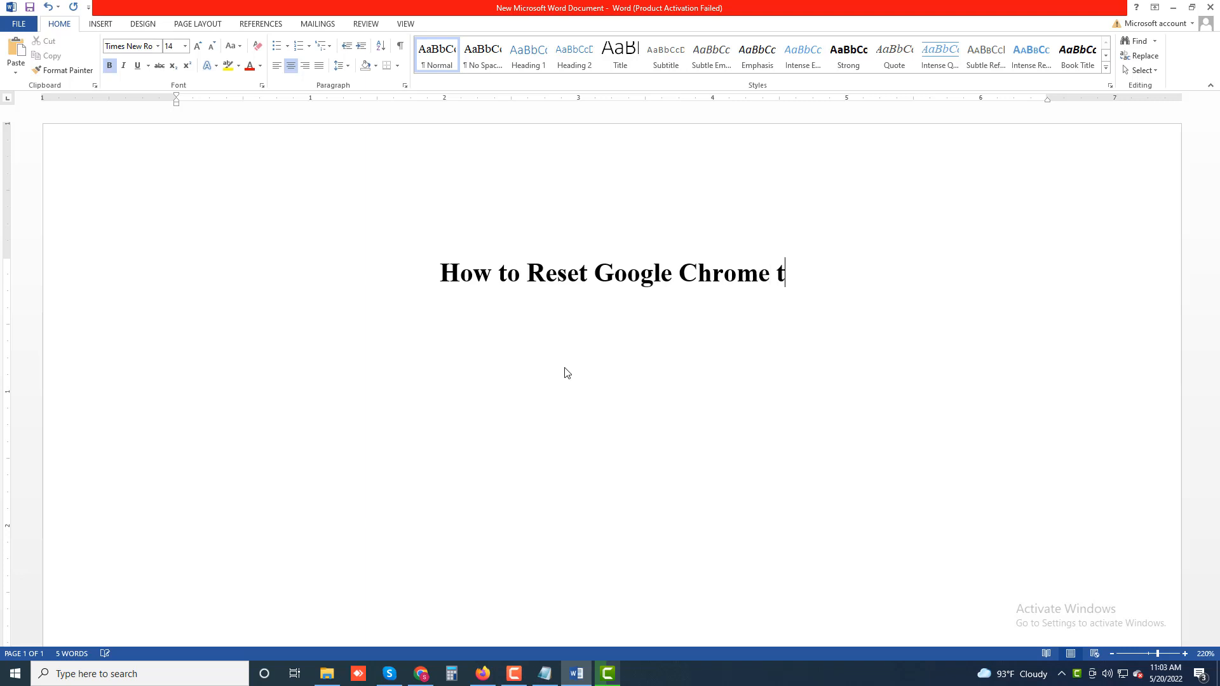
type("o Factor")
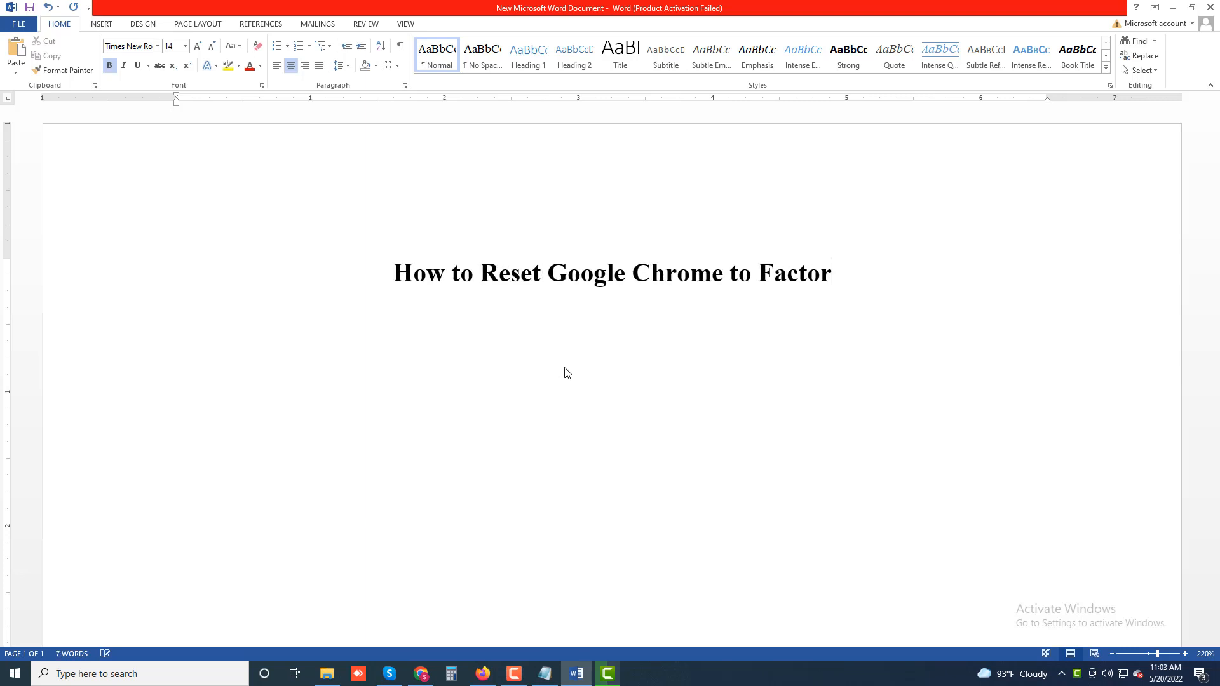
type("y Defau")
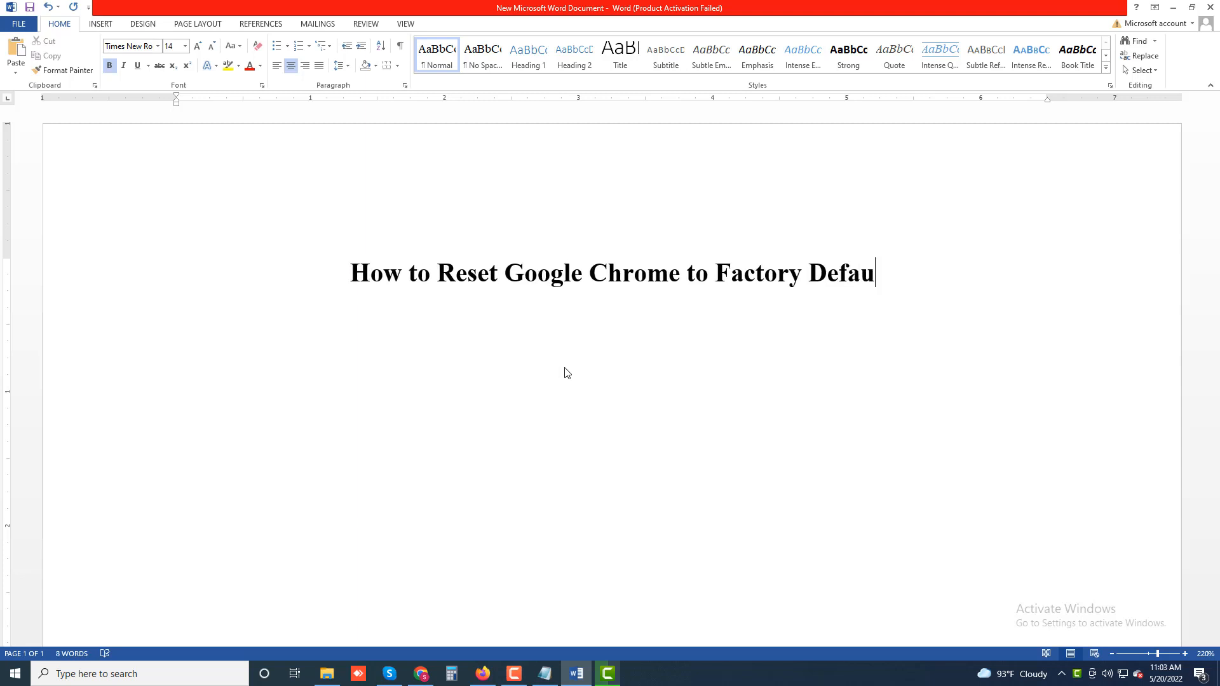
type("lts")
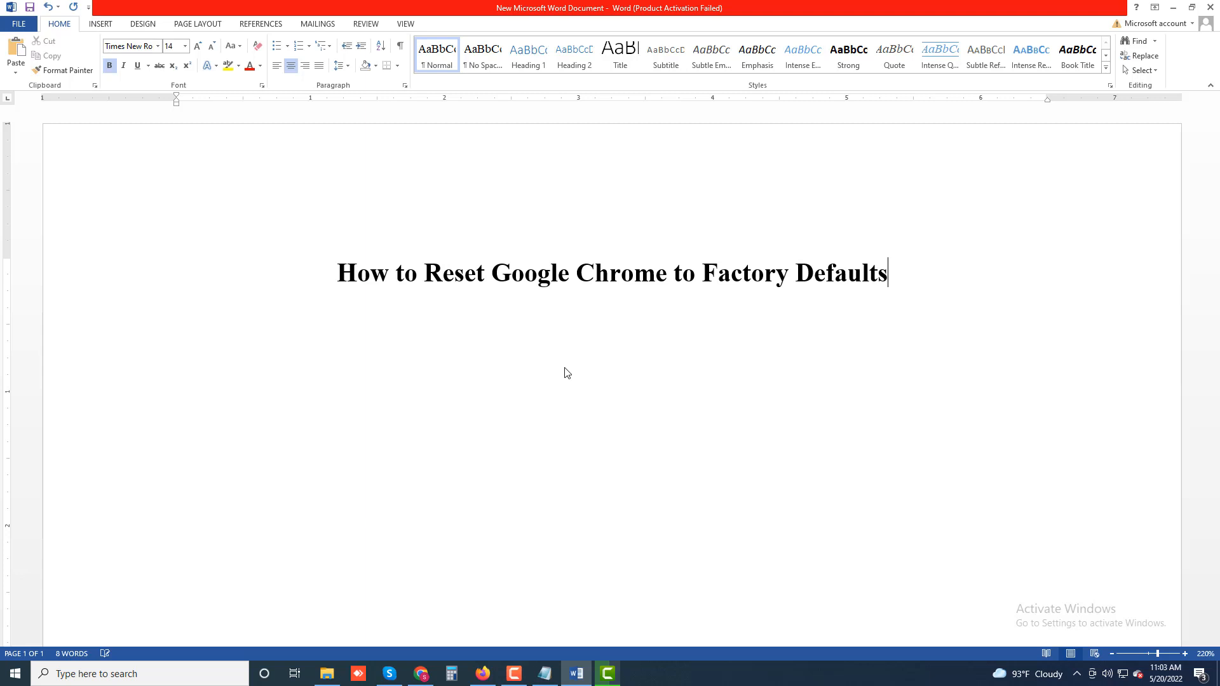
Start a new paragraph below the title with justified alignment and bold turned off.
key("Return")
key("ctrl+j")
key("ctrl+b")
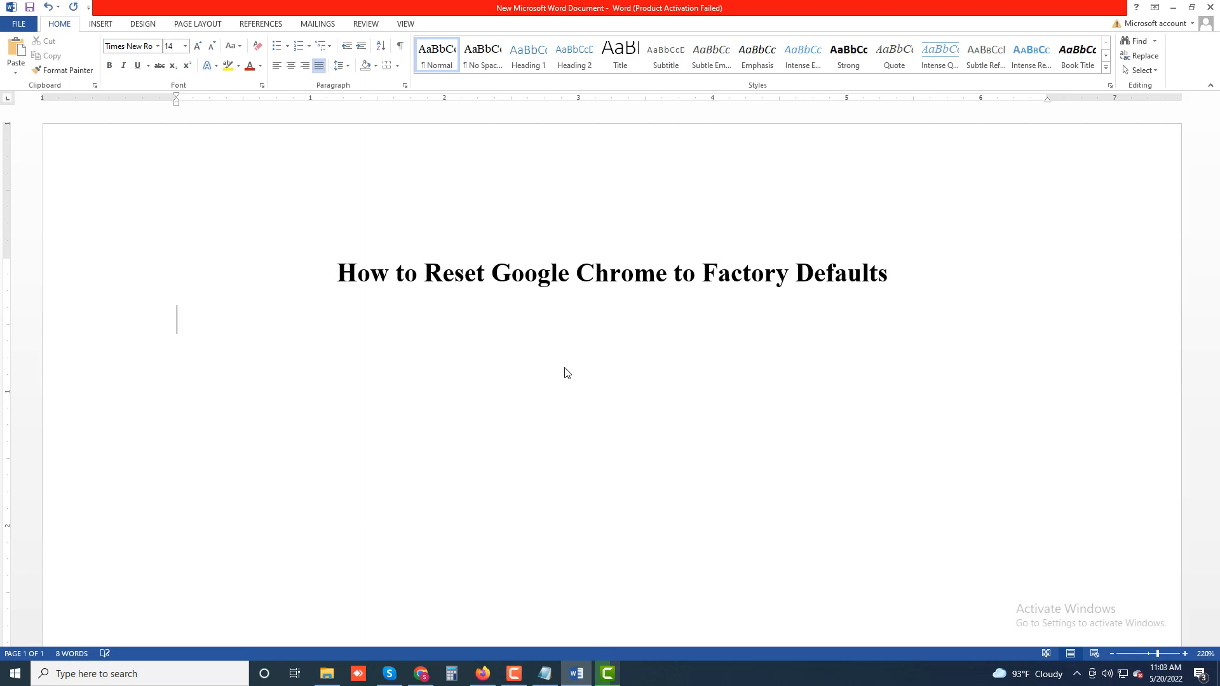
Begin the body paragraph with "If Google Chrome crashes, freezes or won't respond".
type("If Goog")
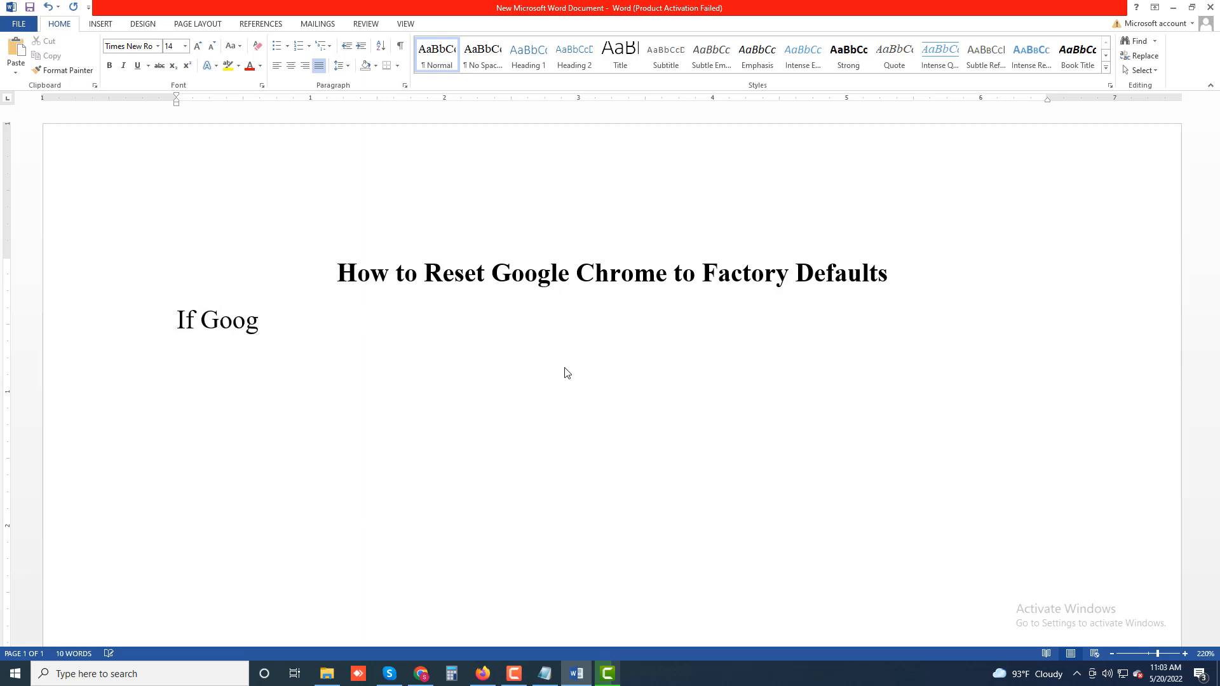
type("le Chrome ")
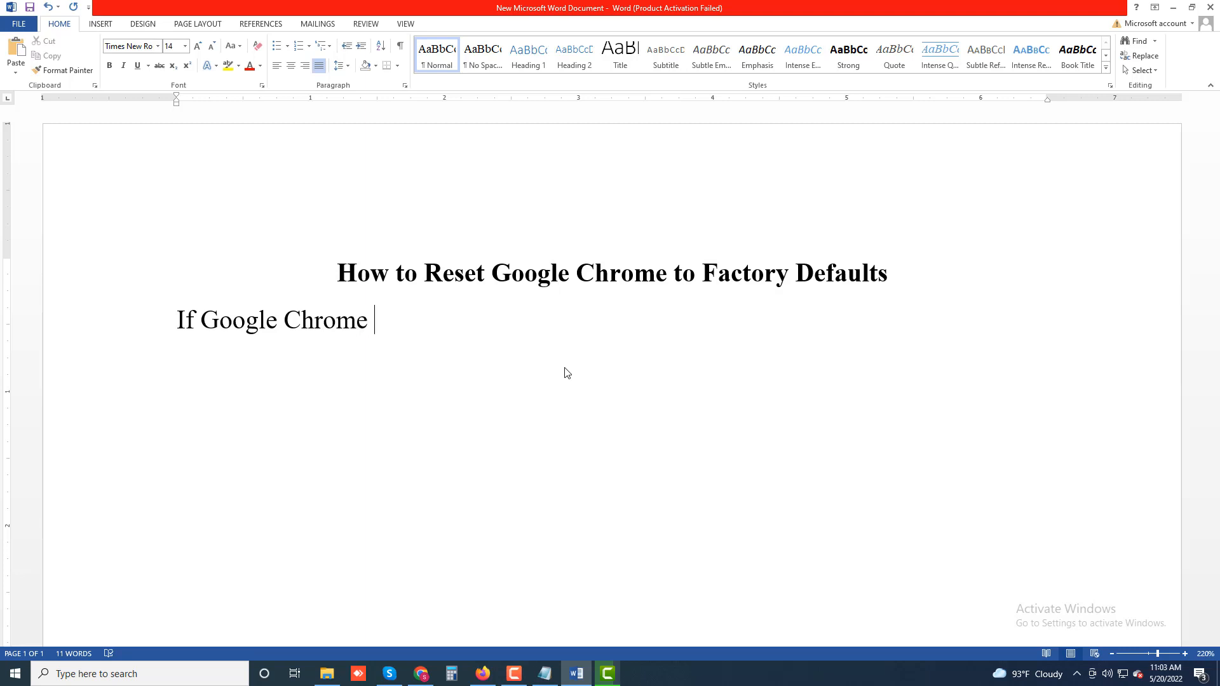
type("crashes, f")
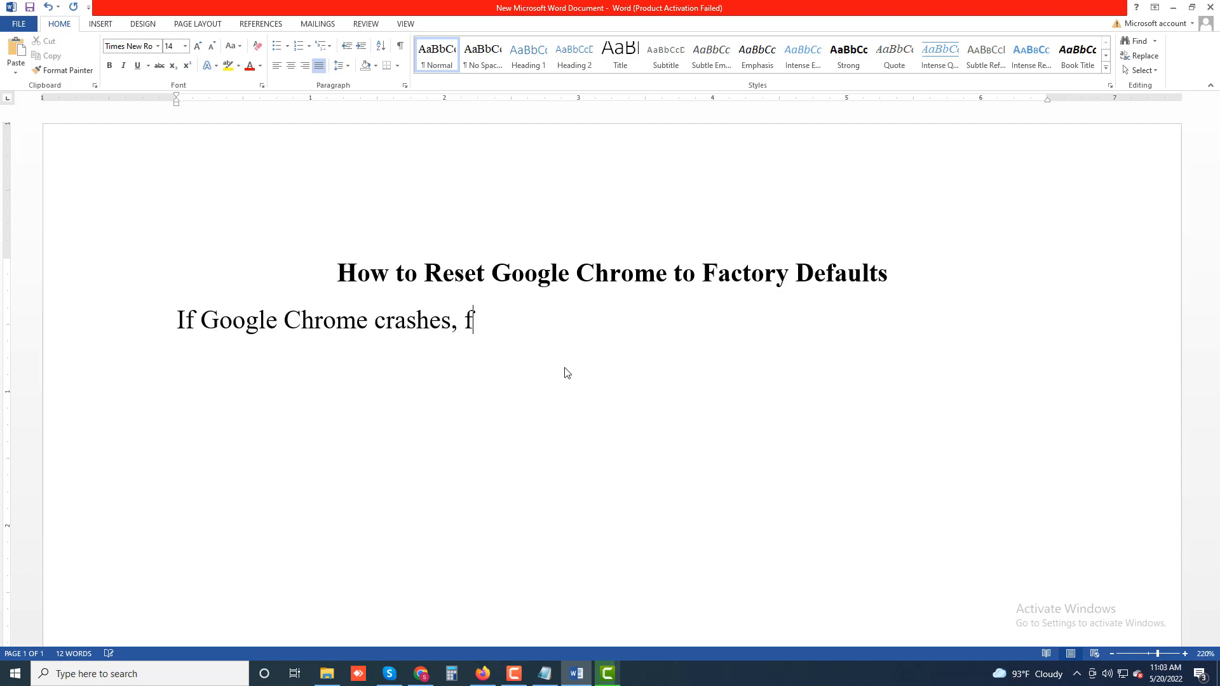
type("reezes or w")
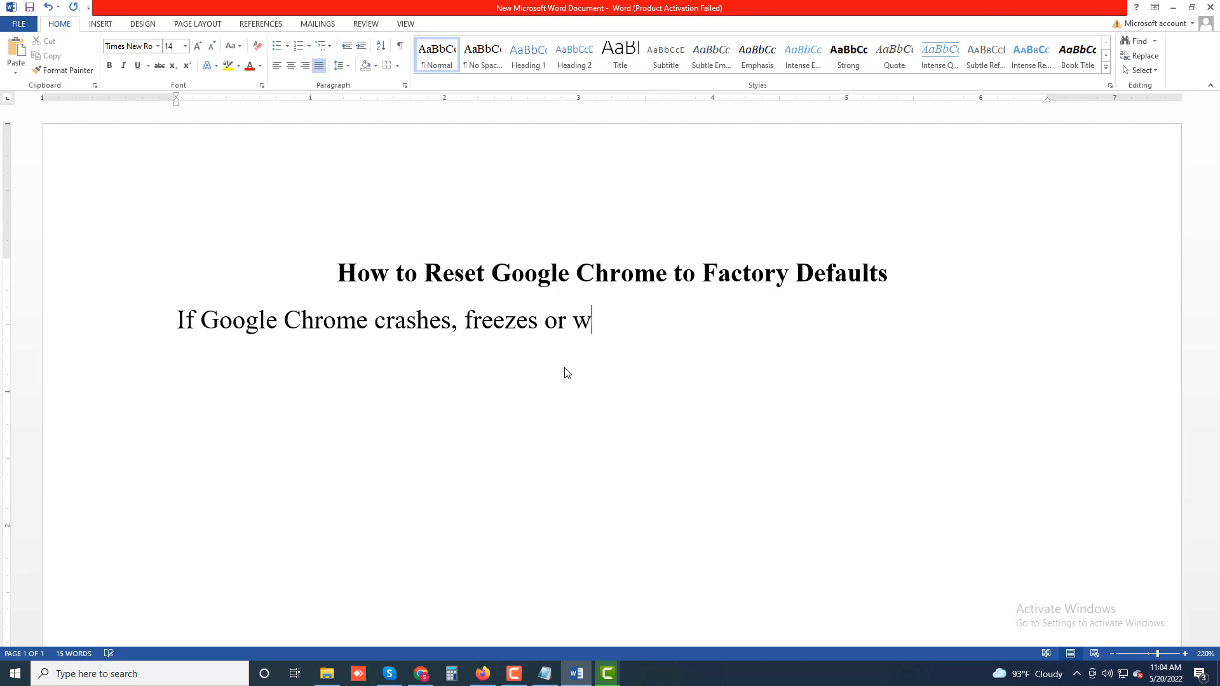
type("on")
type("'t ")
type("respoi")
type("nd")
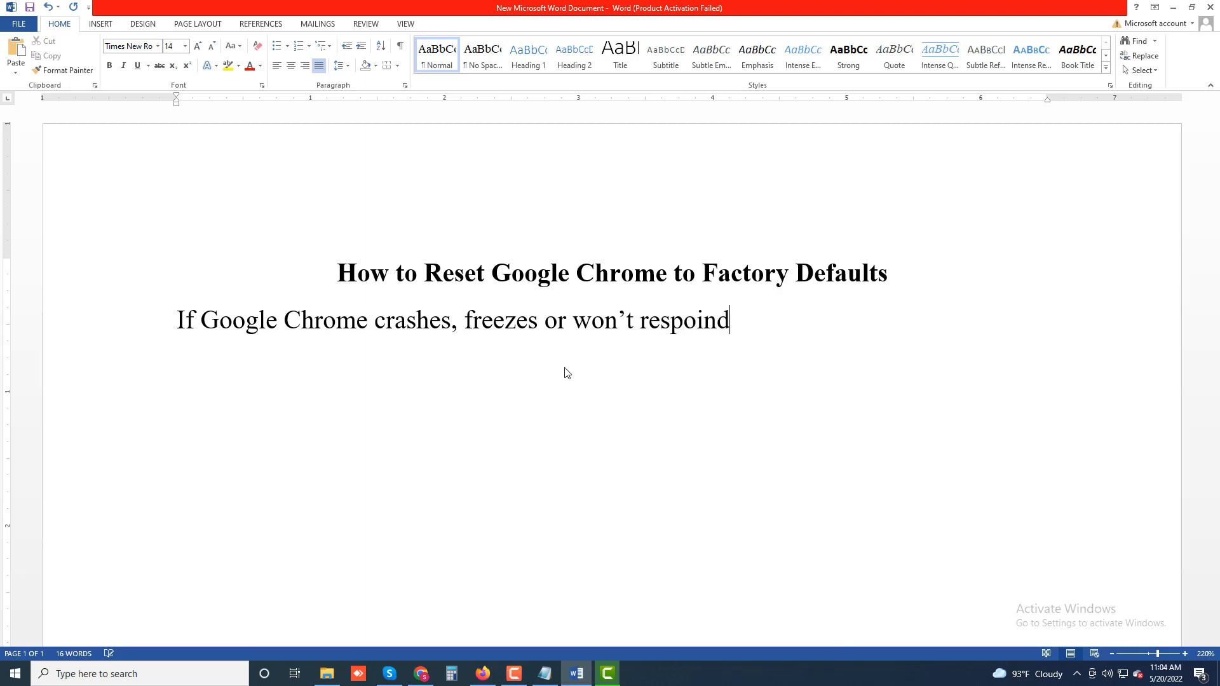
key("BackSpace")
key("BackSpace")
key("BackSpace")
type("nd")
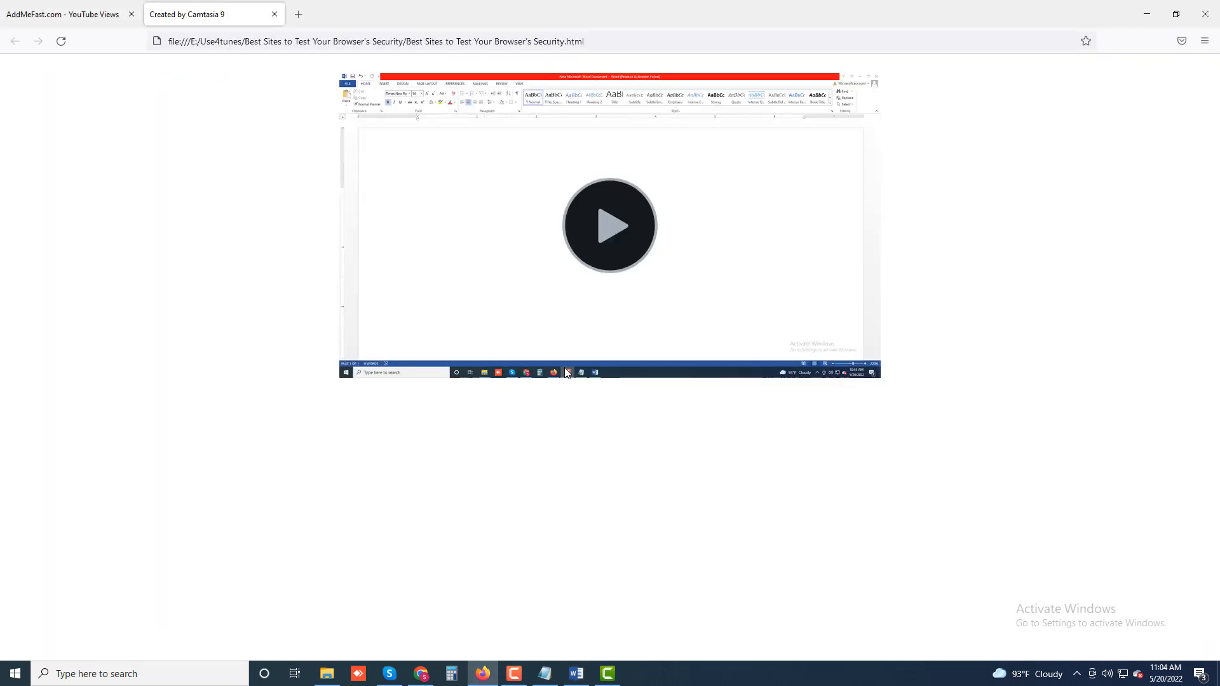
left_click(421, 674)
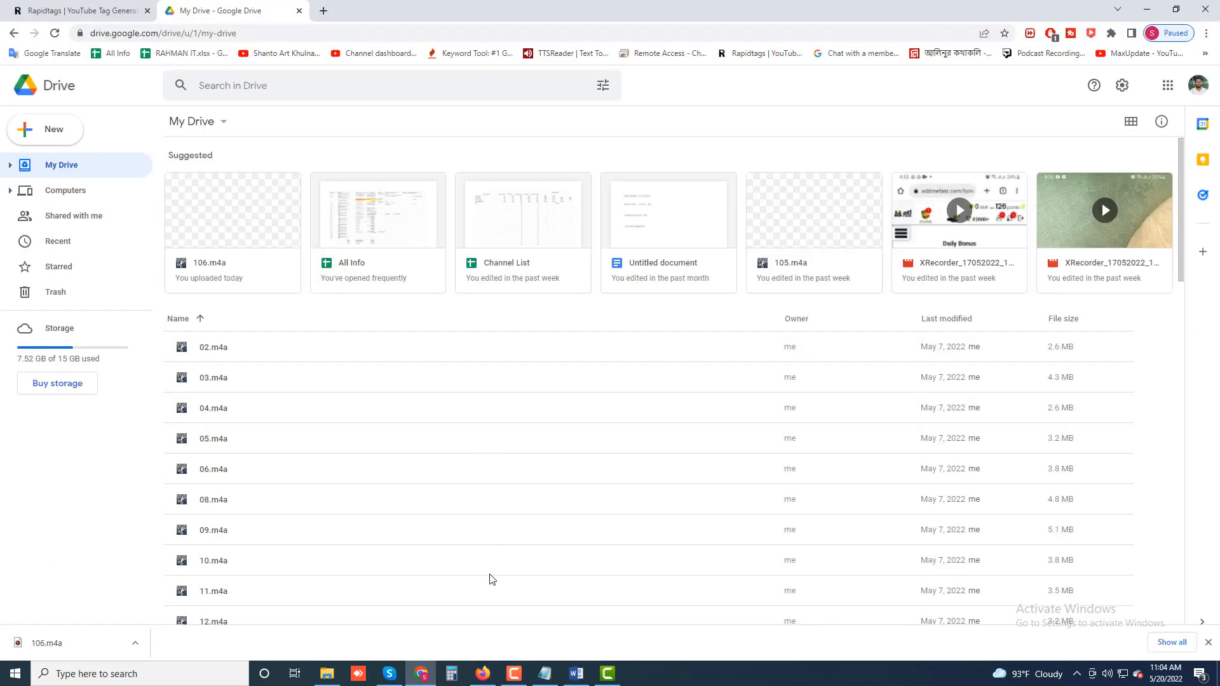
left_click(577, 673)
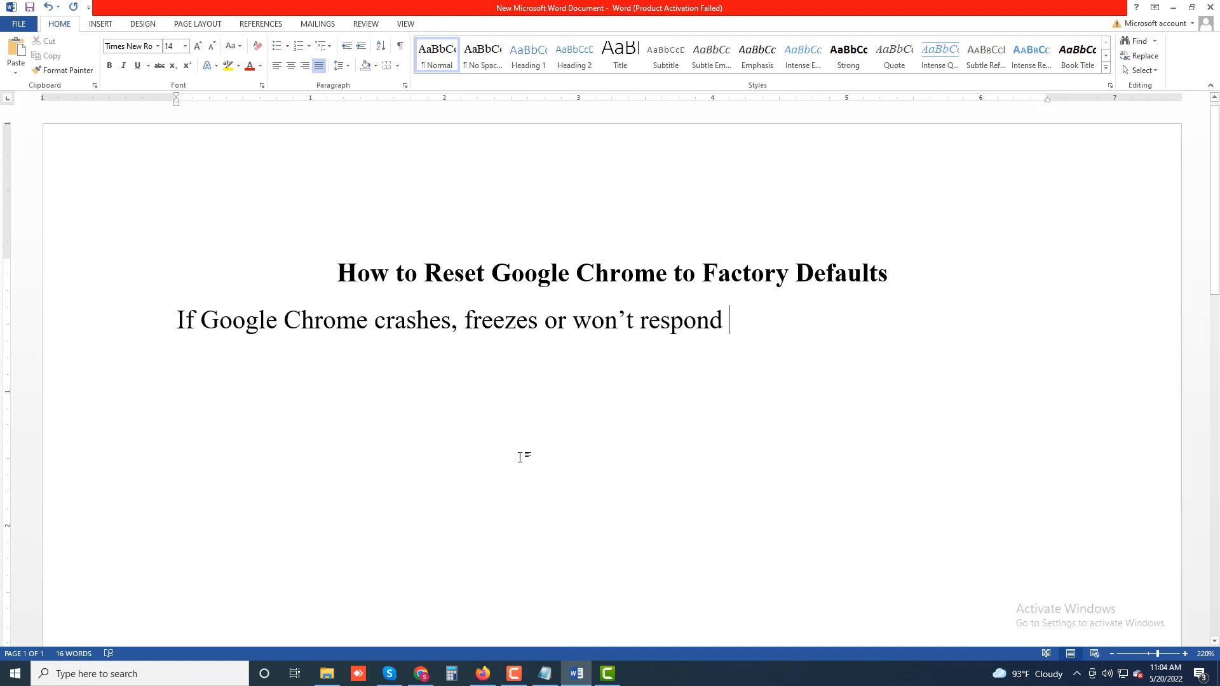
Continue the body sentence with "or if you suspect a browser hijacker is at play".
type("or ")
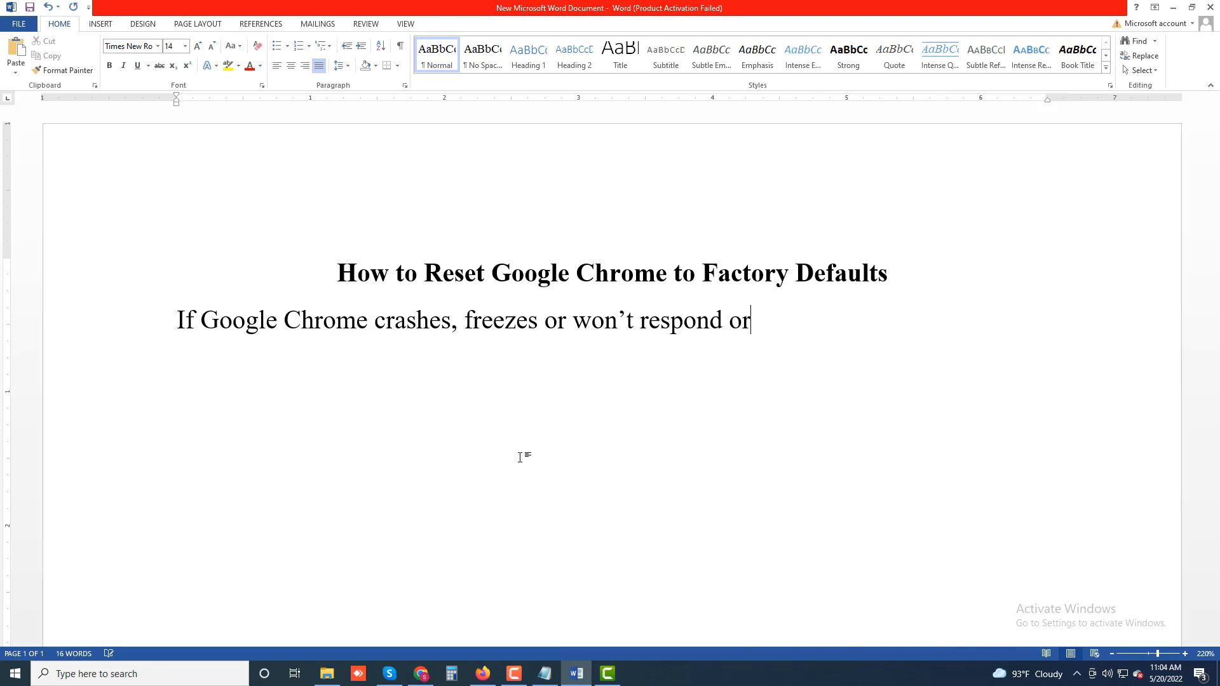
type("if you suspect")
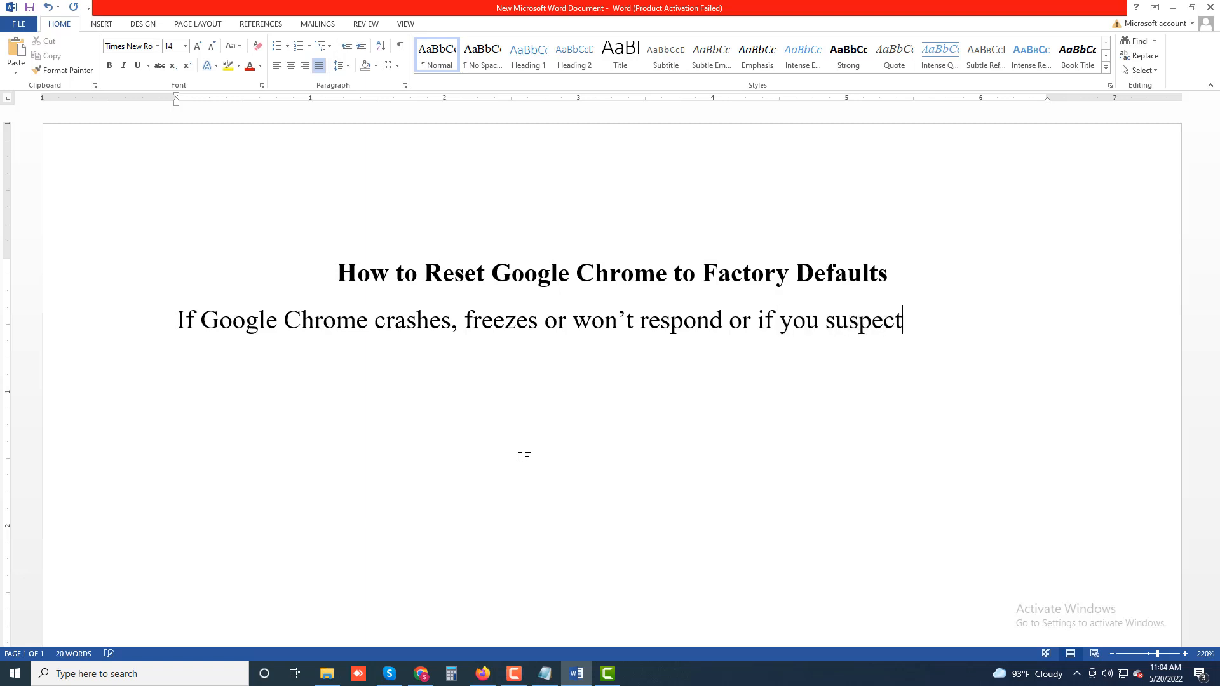
type(" a browser ")
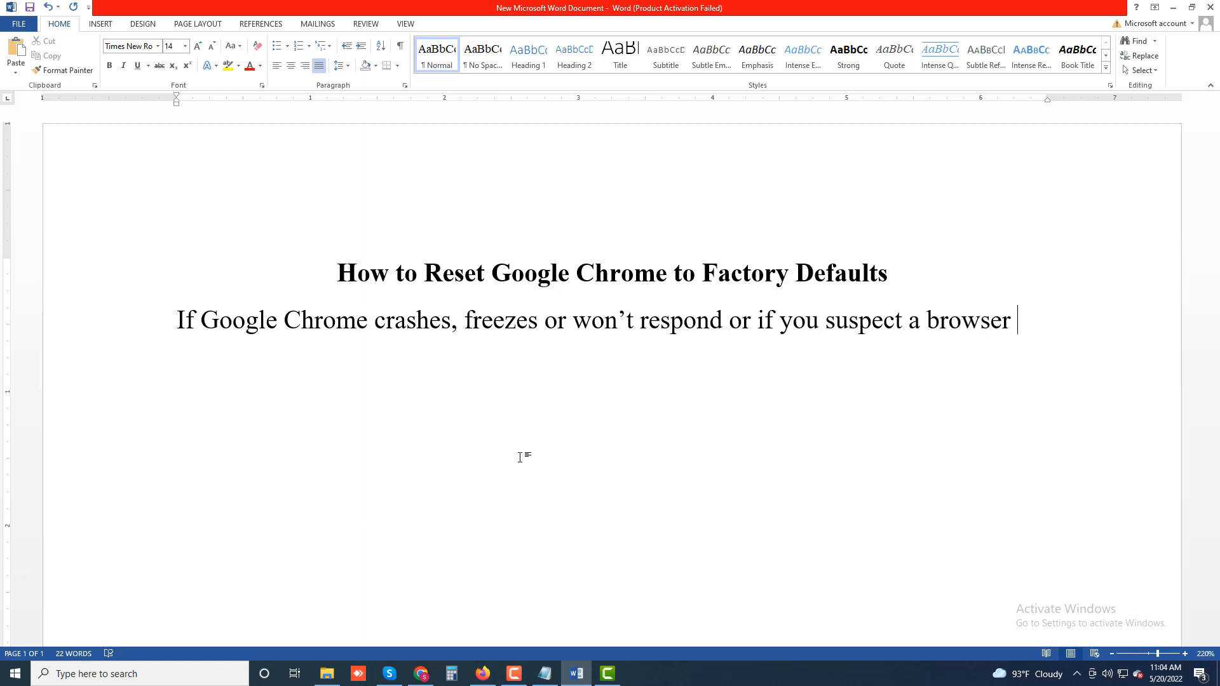
type("hijacker is ")
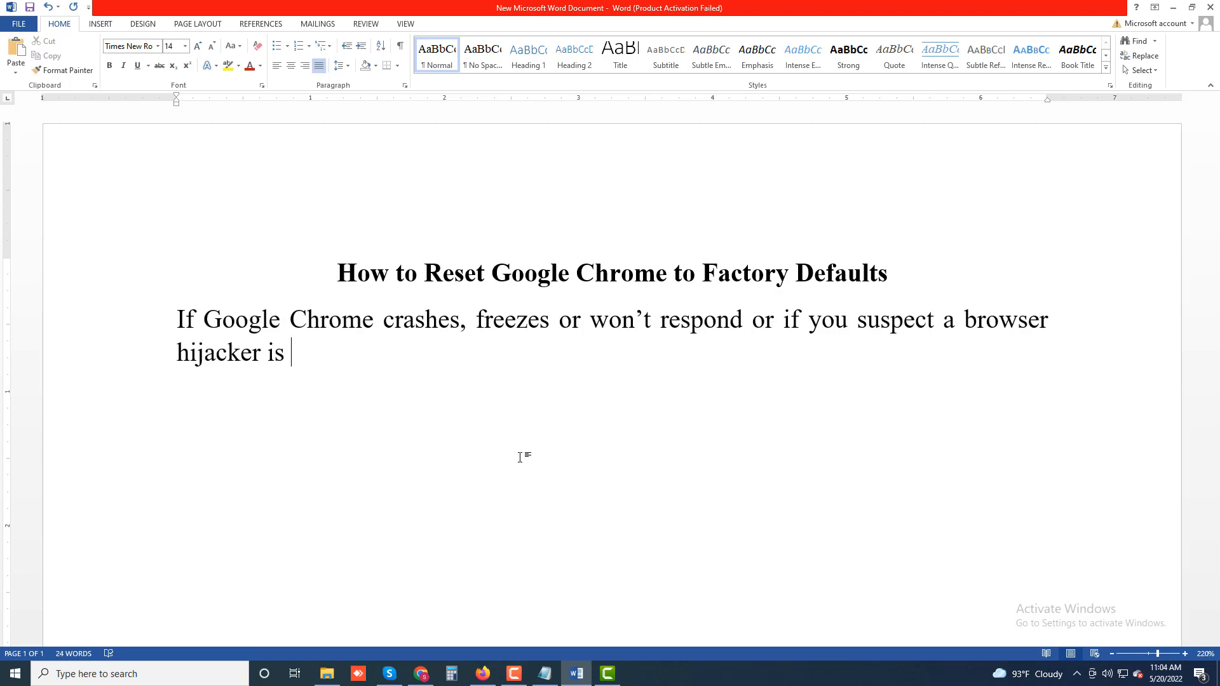
type("at play")
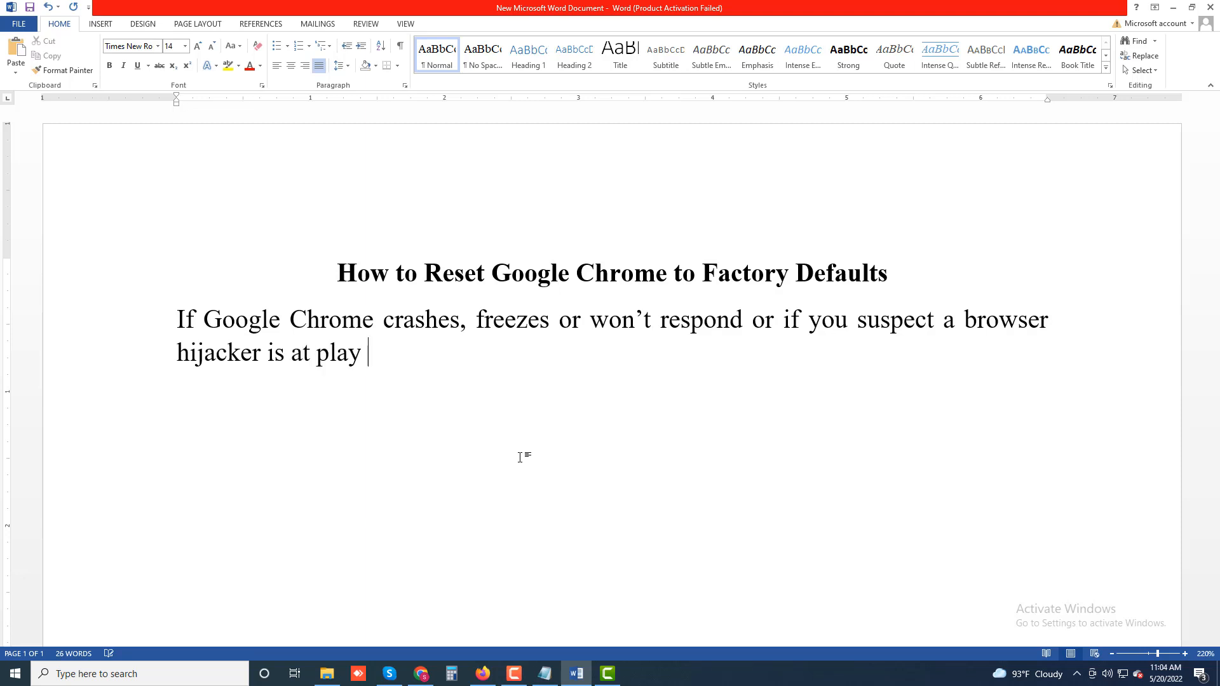
Add the example "(e.g. the search engine automatically changes or you see constant pop-up alerts" to the body sentence.
type(" (e.g. the searc")
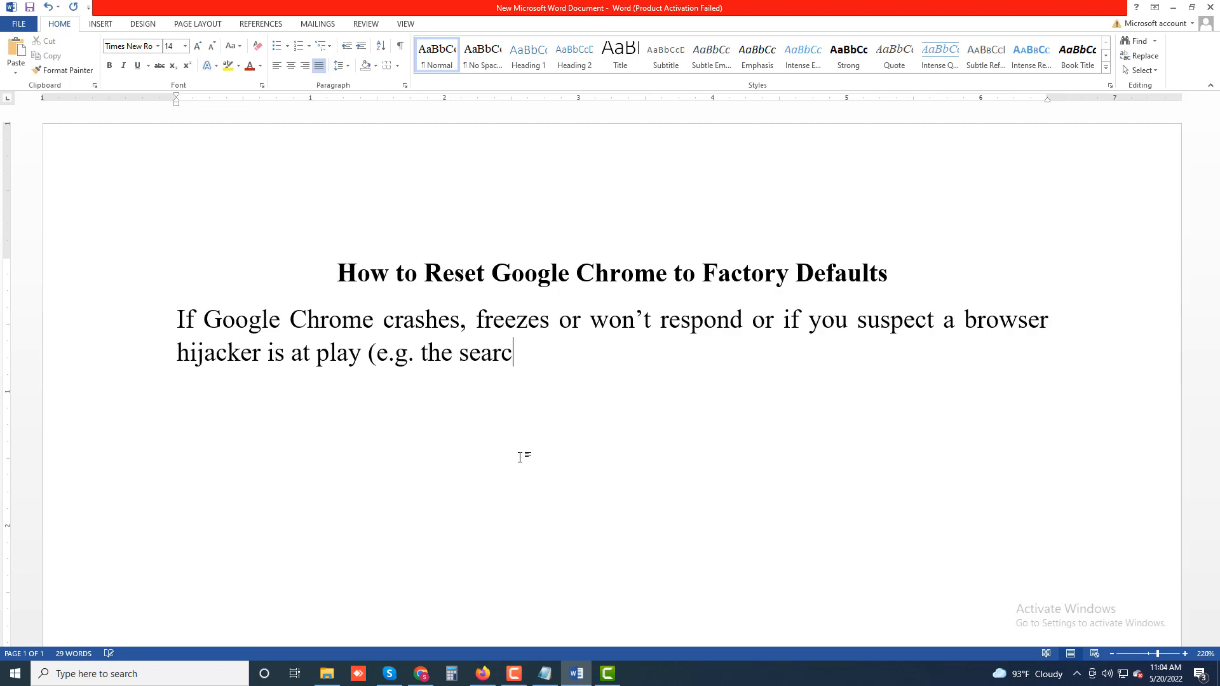
type("h engine")
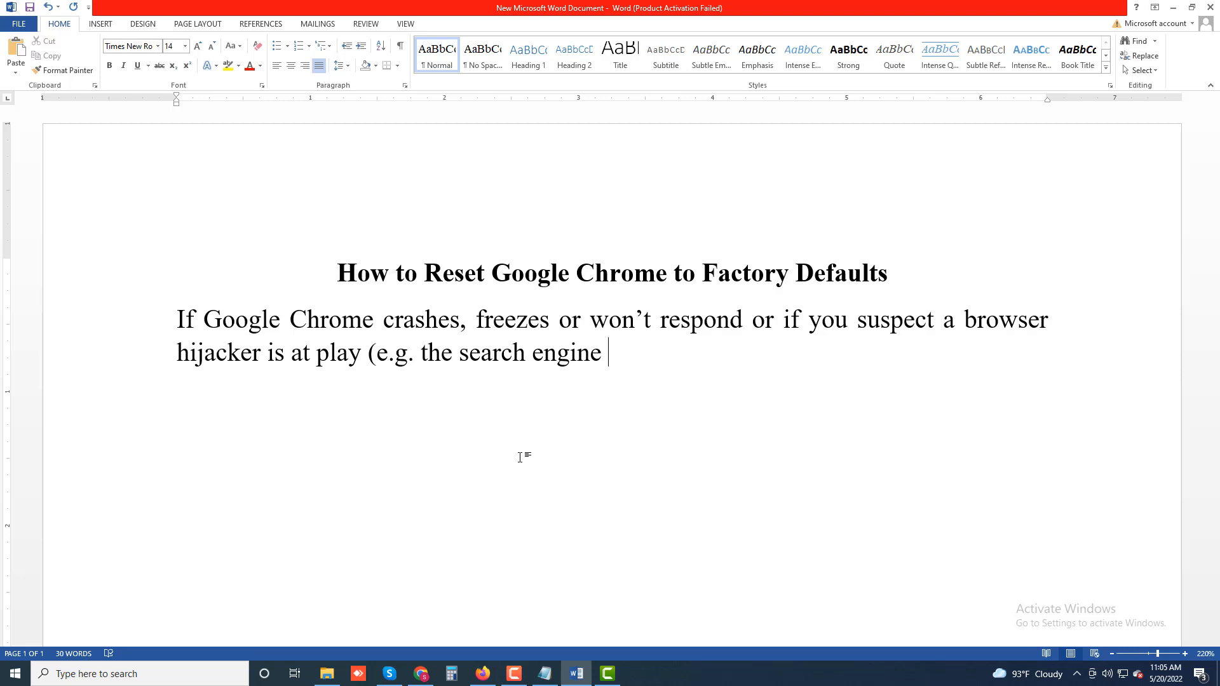
type("automati")
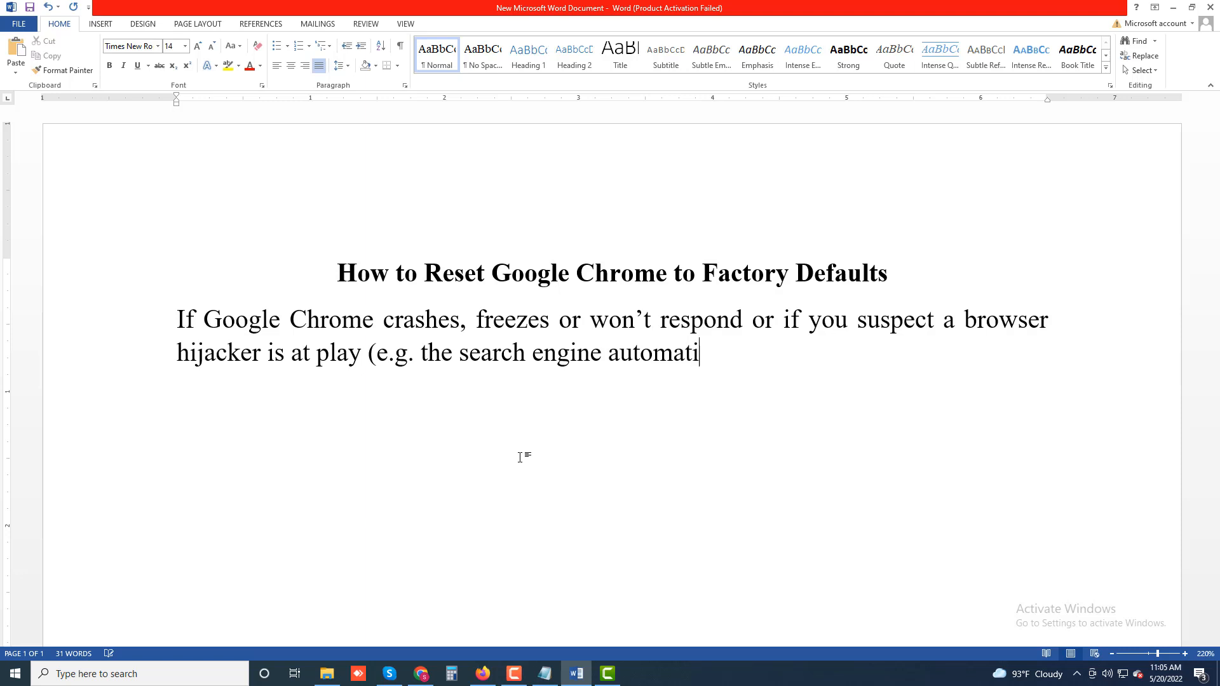
type("cally chang")
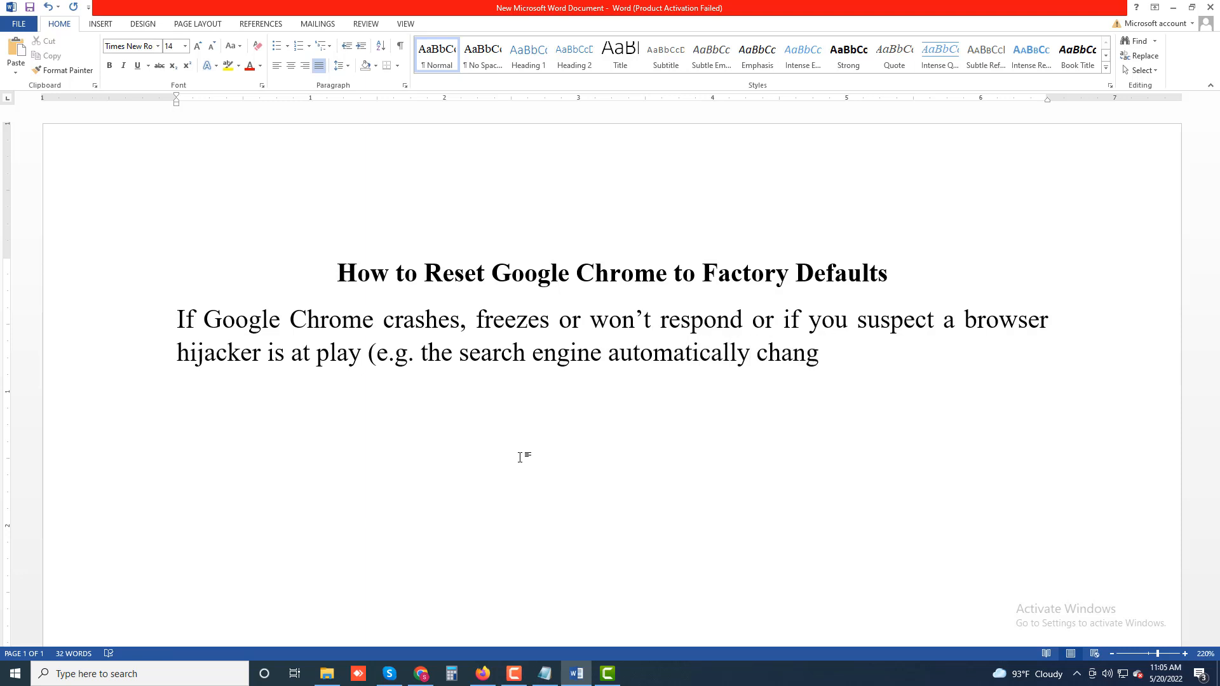
type("es or you")
type("see cont")
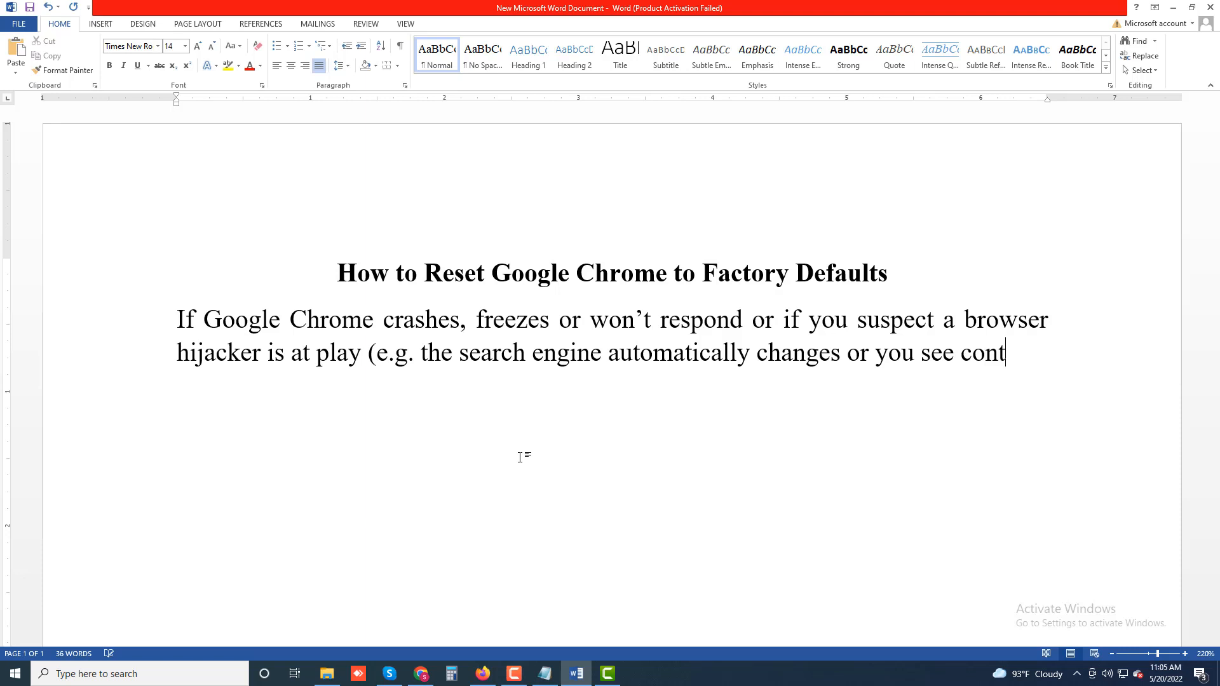
key("BackSpace")
type("stanrt")
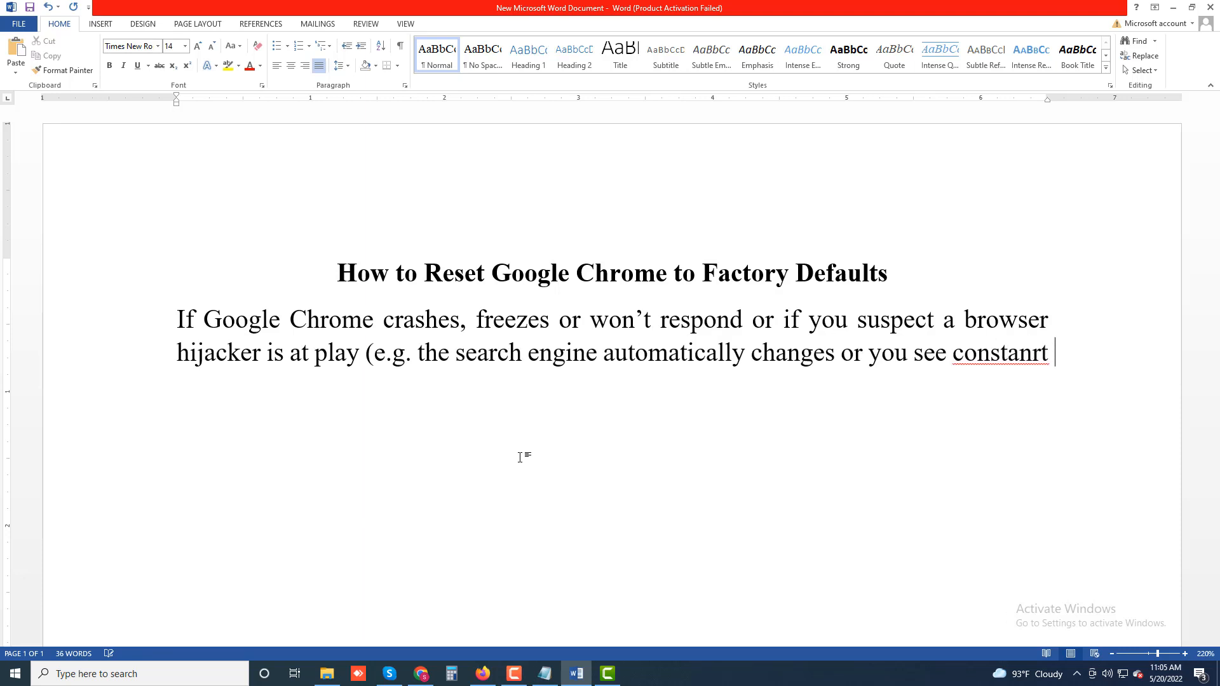
key("BackSpace")
key("BackSpace")
type("t")
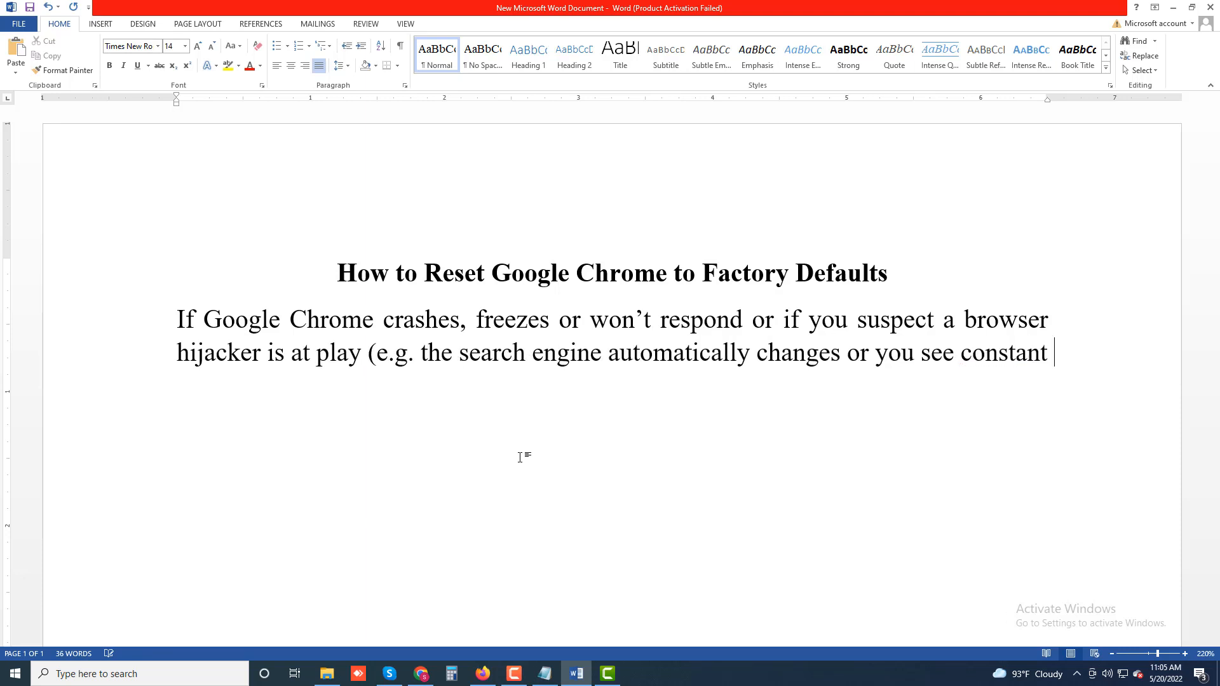
type(" pop-")
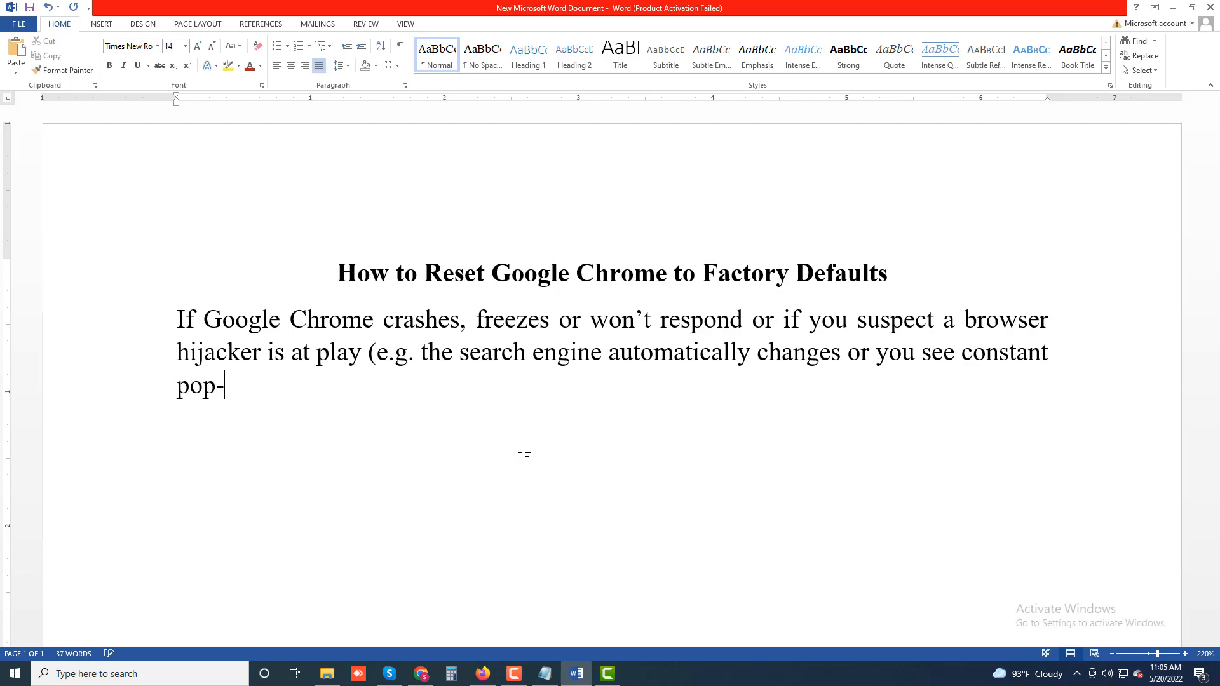
type("up alerts")
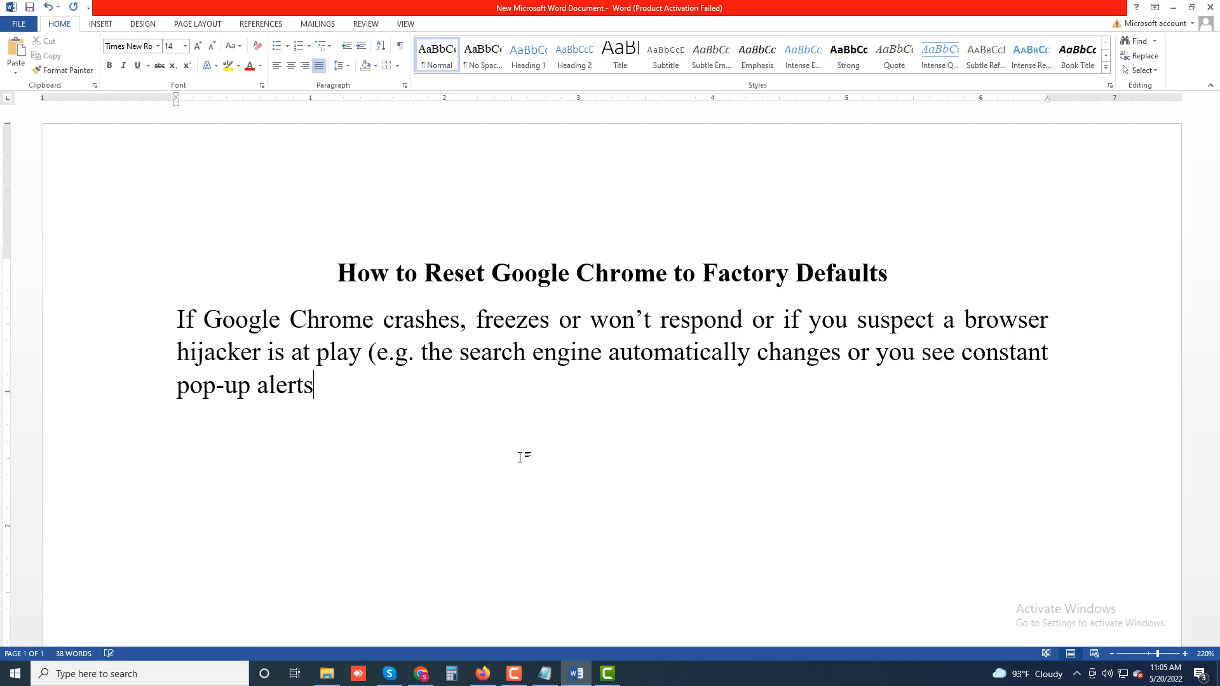
Continue the body sentence with "), consider resetting the browser to factory defaults".
type("), consider")
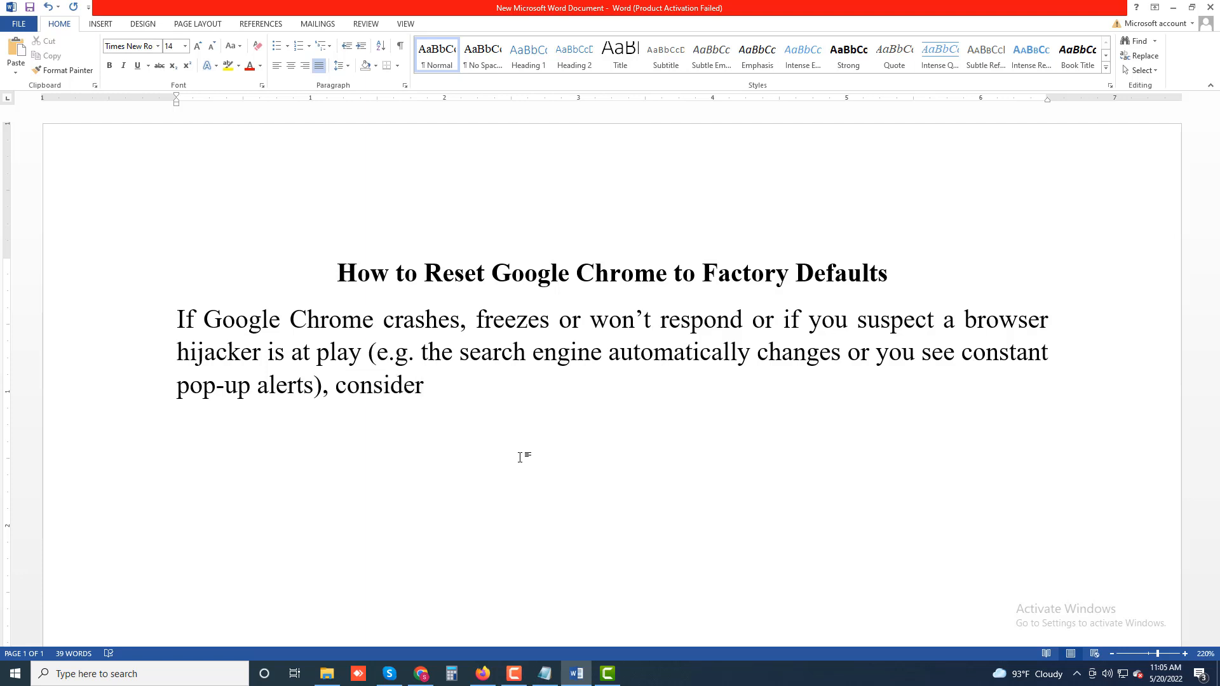
type(" resetting ")
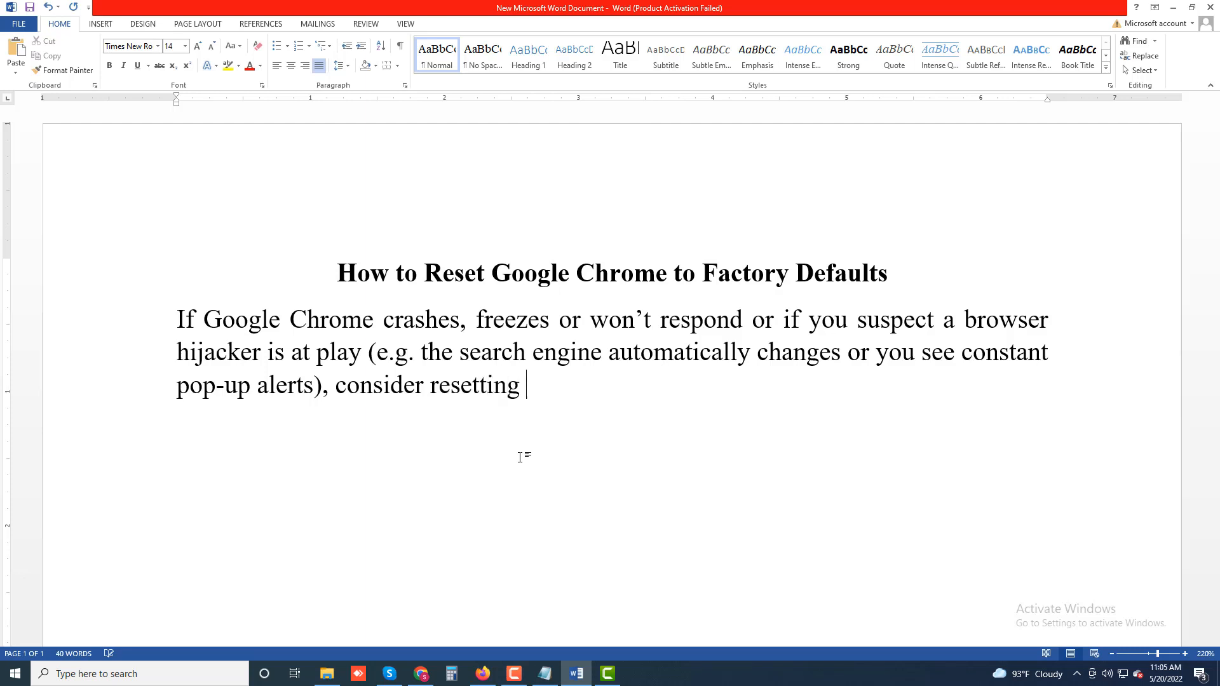
type("the browser")
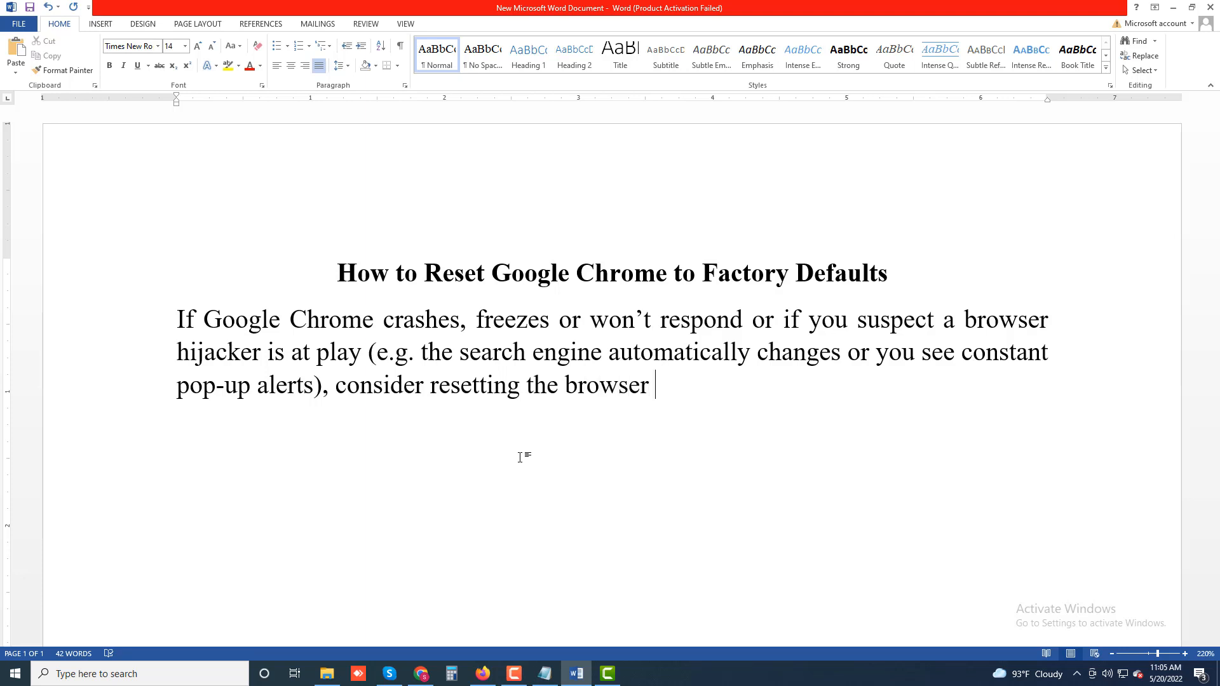
type(" to factor")
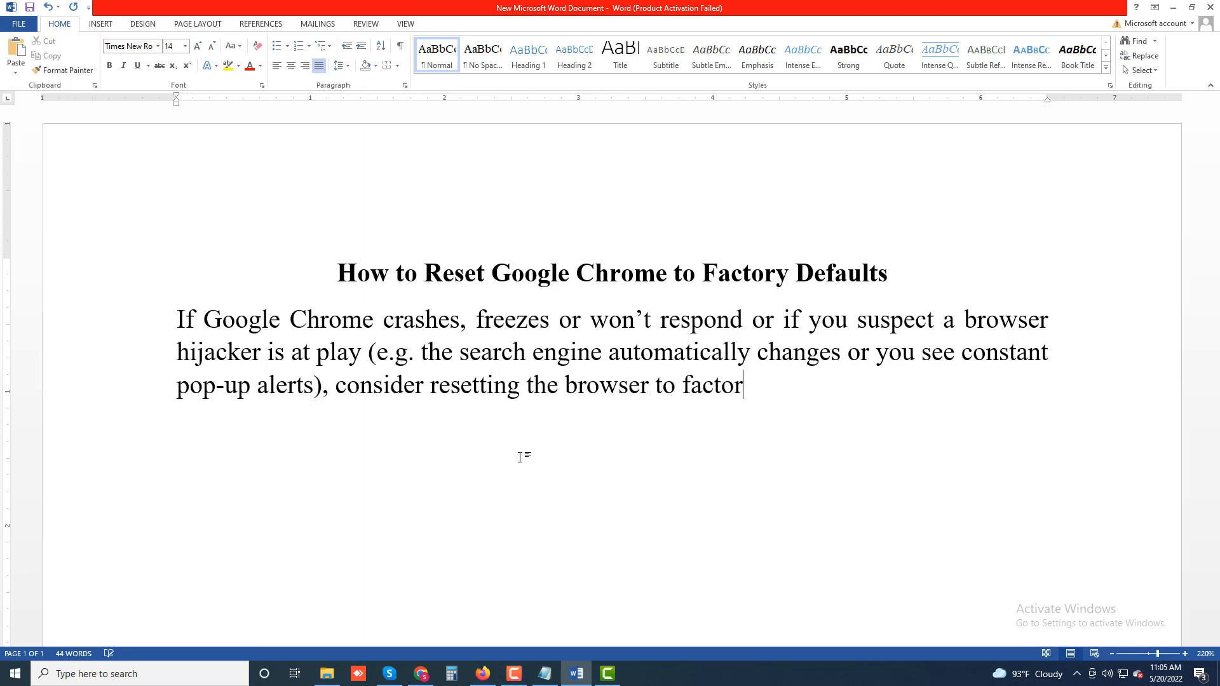
type("y defaults")
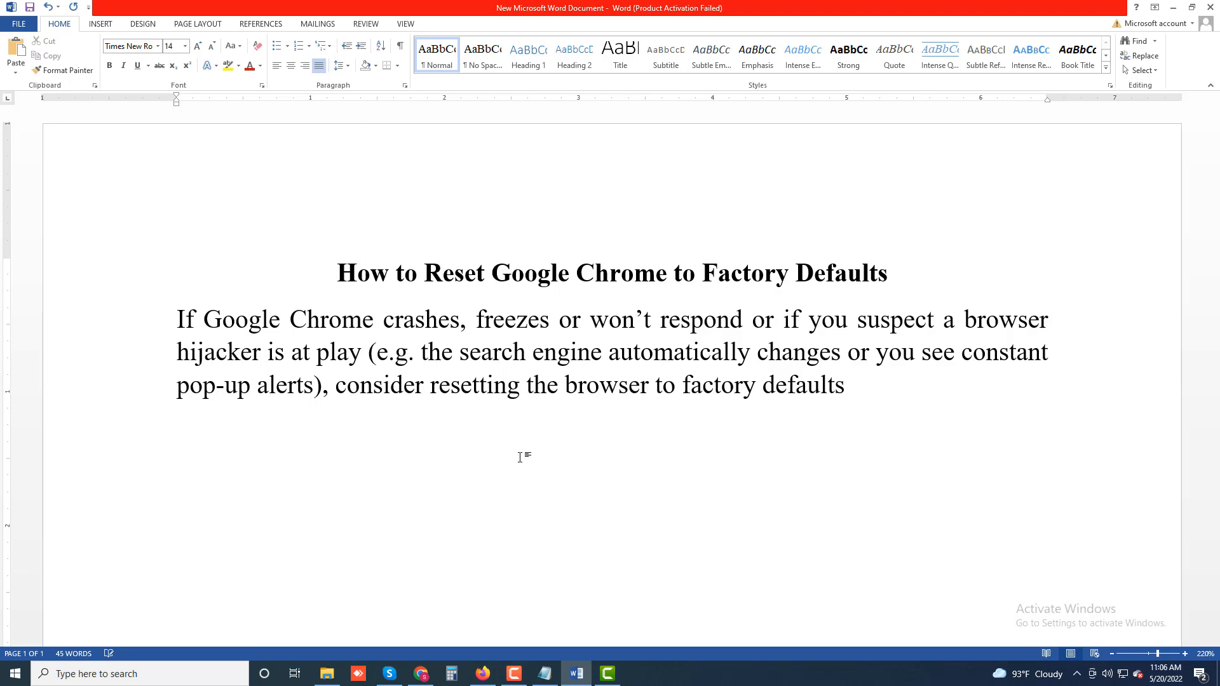
End the body sentence with a period and add the list lead-in "A Chrome Reset:".
type(". A Chrome ")
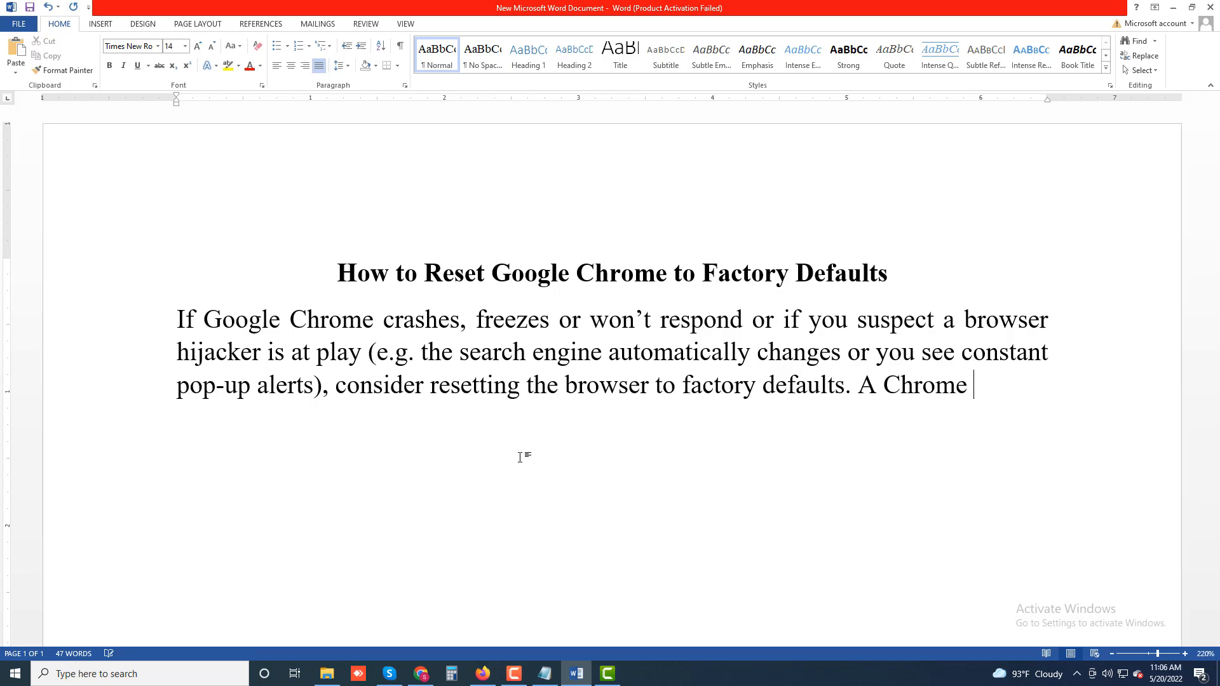
type("Rest")
key("BackSpace")
key("BackSpace")
type("es")
key("BackSpace")
key("BackSpace")
type("seT")
key("BackSpace")
type("rt")
key("BackSpace")
key("BackSpace")
type("t:")
Add a new line reading "1. Reverts changes to the startup page, home page, new tab page and search engine.".
key("Return")
type("1. Revert")
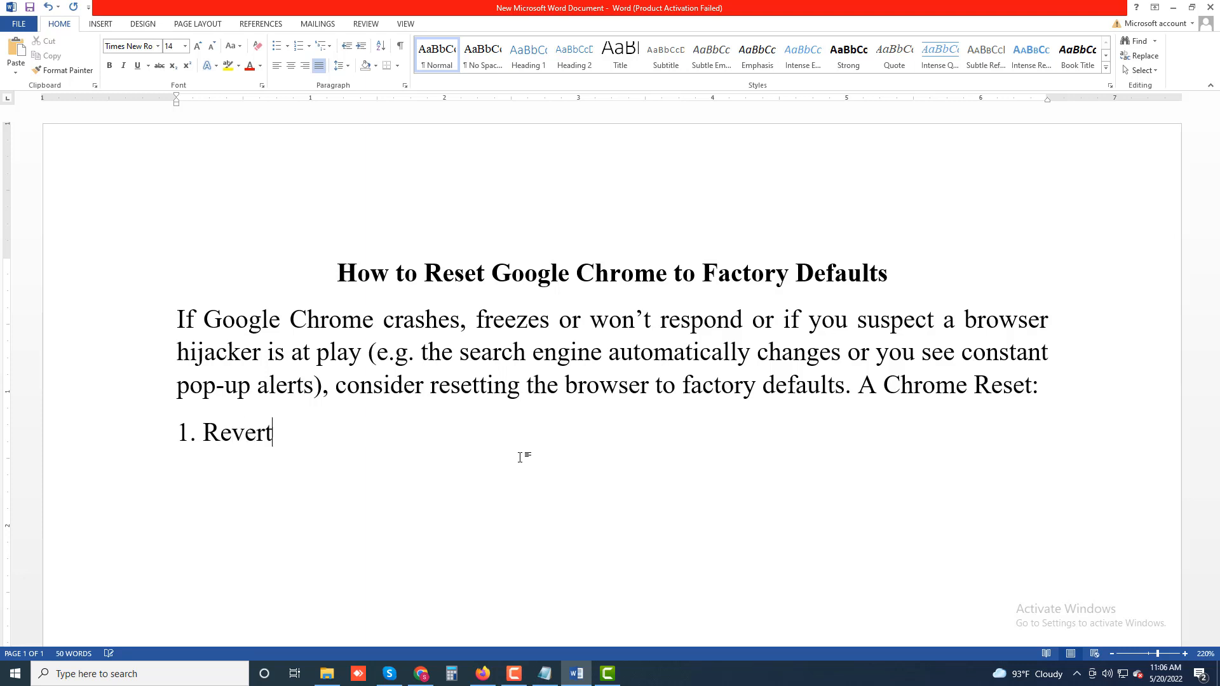
type("s ch")
type("ge")
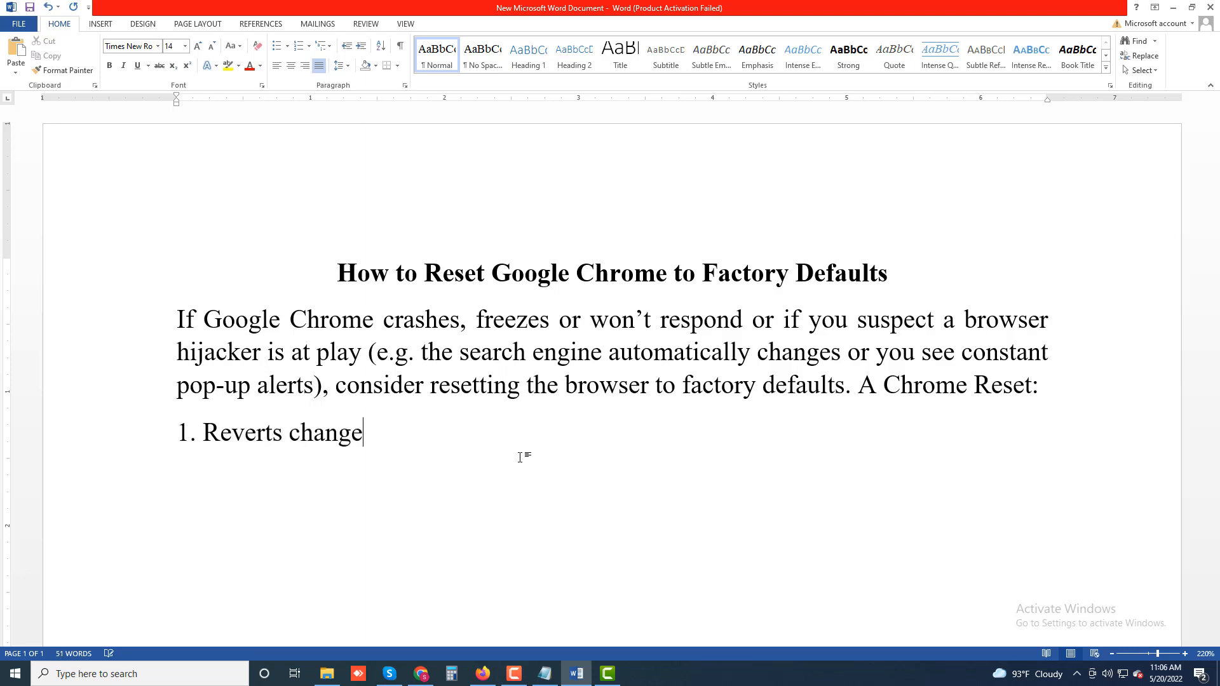
type("s to the start")
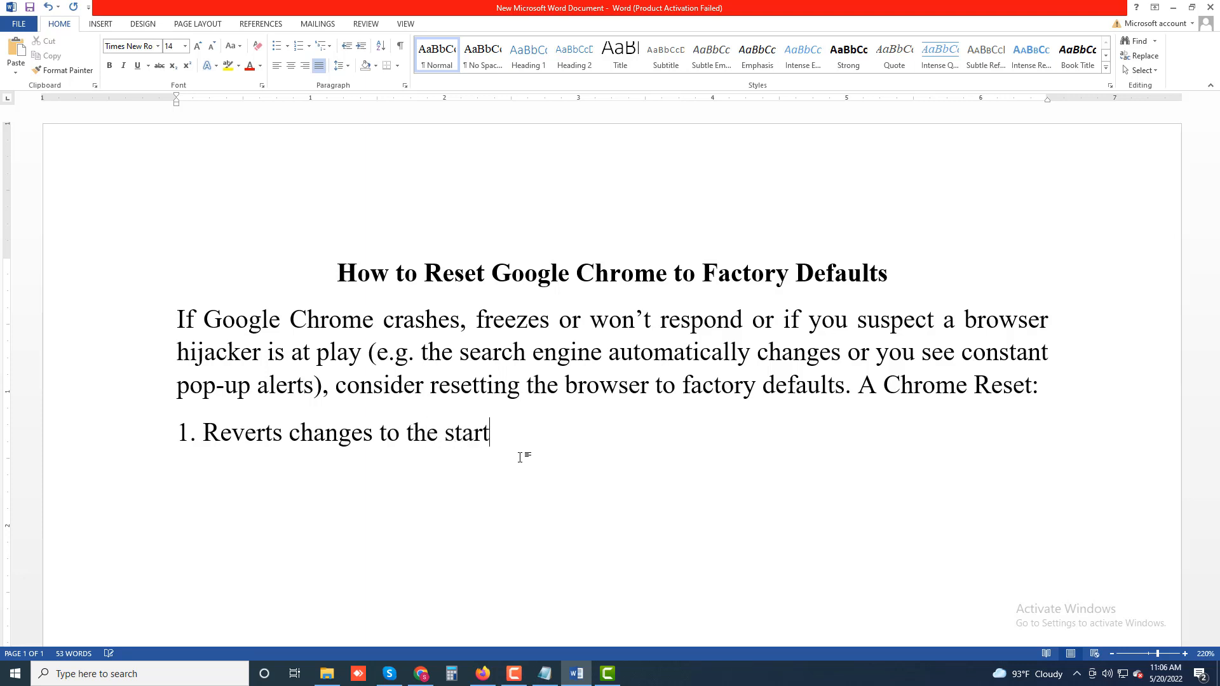
type("up pase")
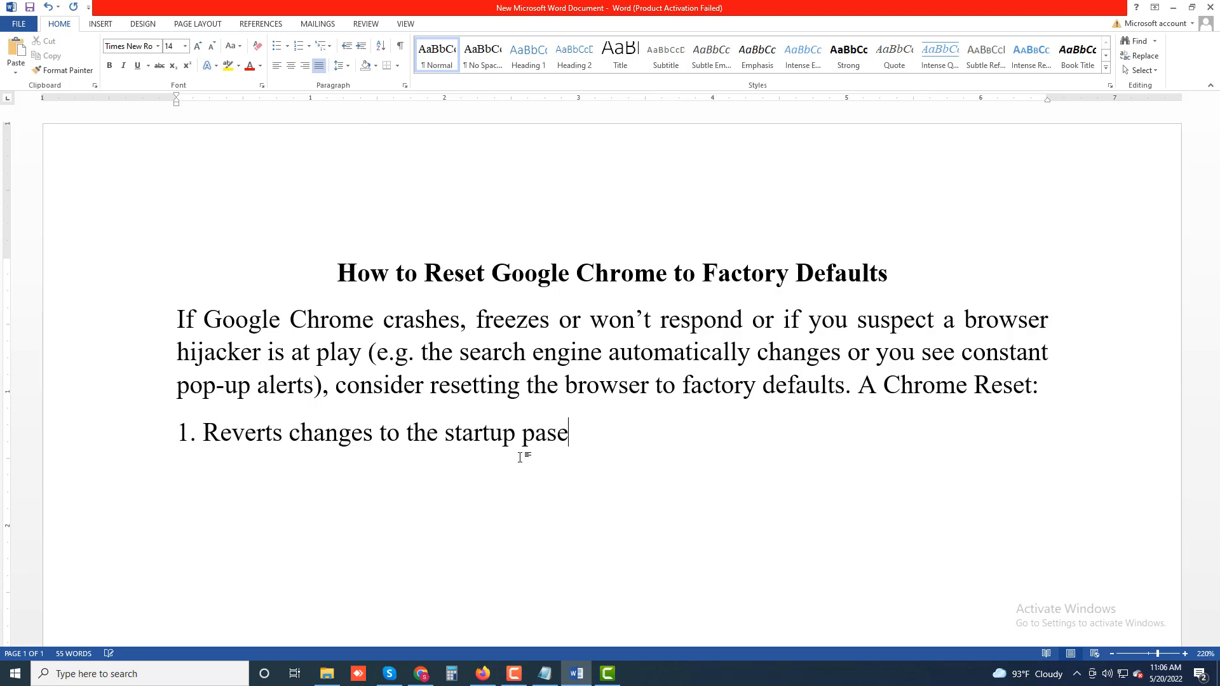
key("BackSpace")
key("BackSpace")
type("ge, home page")
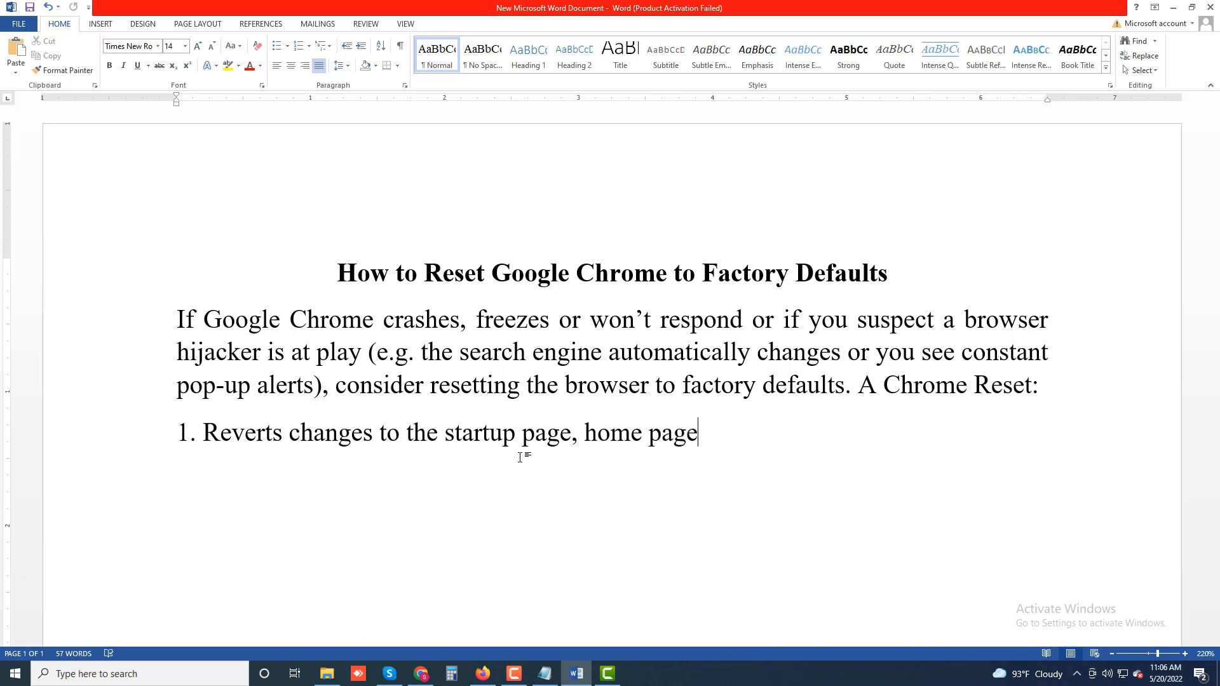
type(", new tab pa")
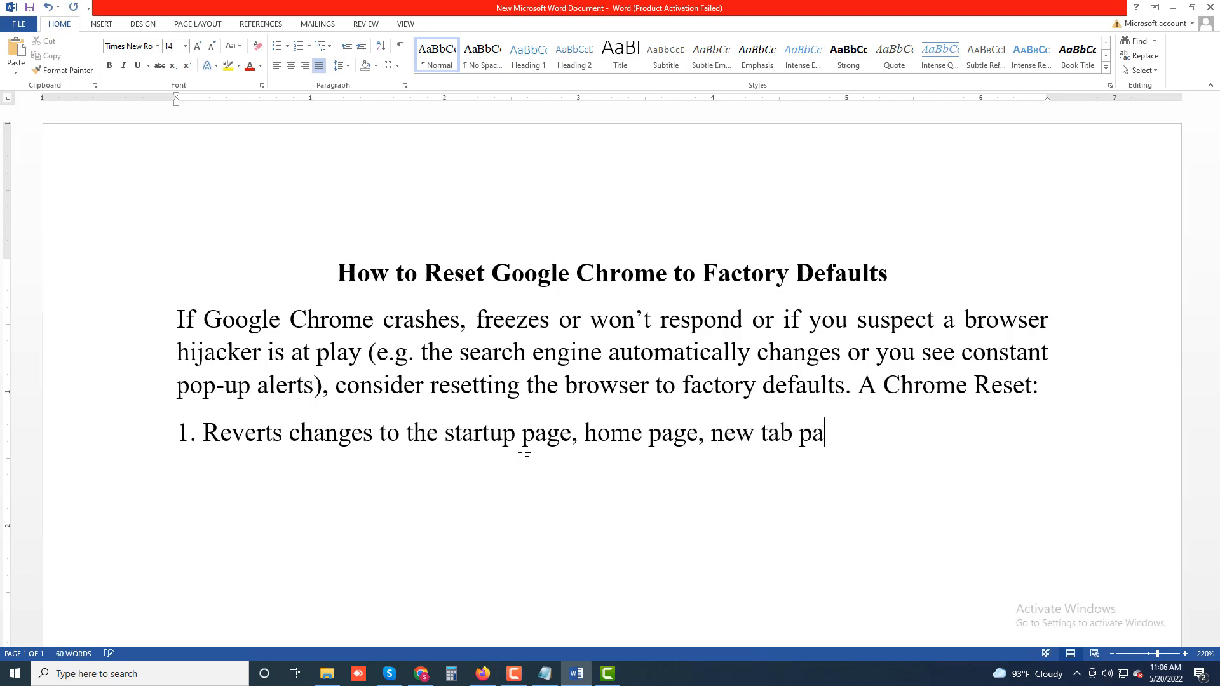
type("ge")
type("and sea")
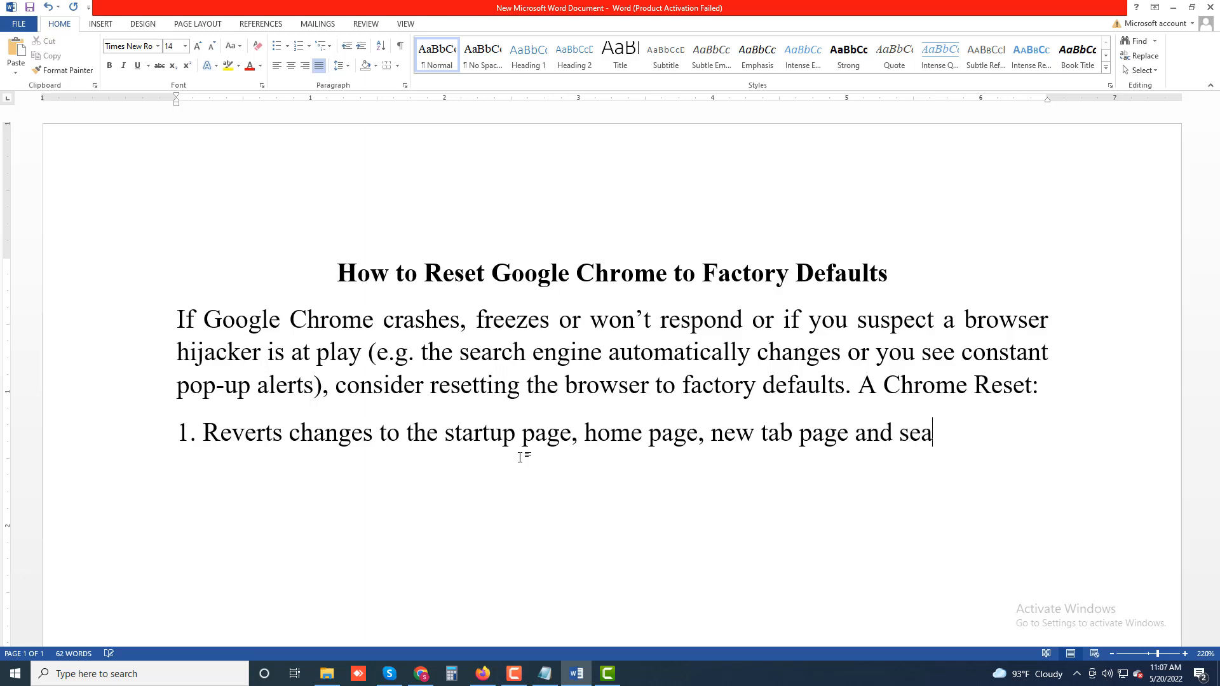
type("rch engine")
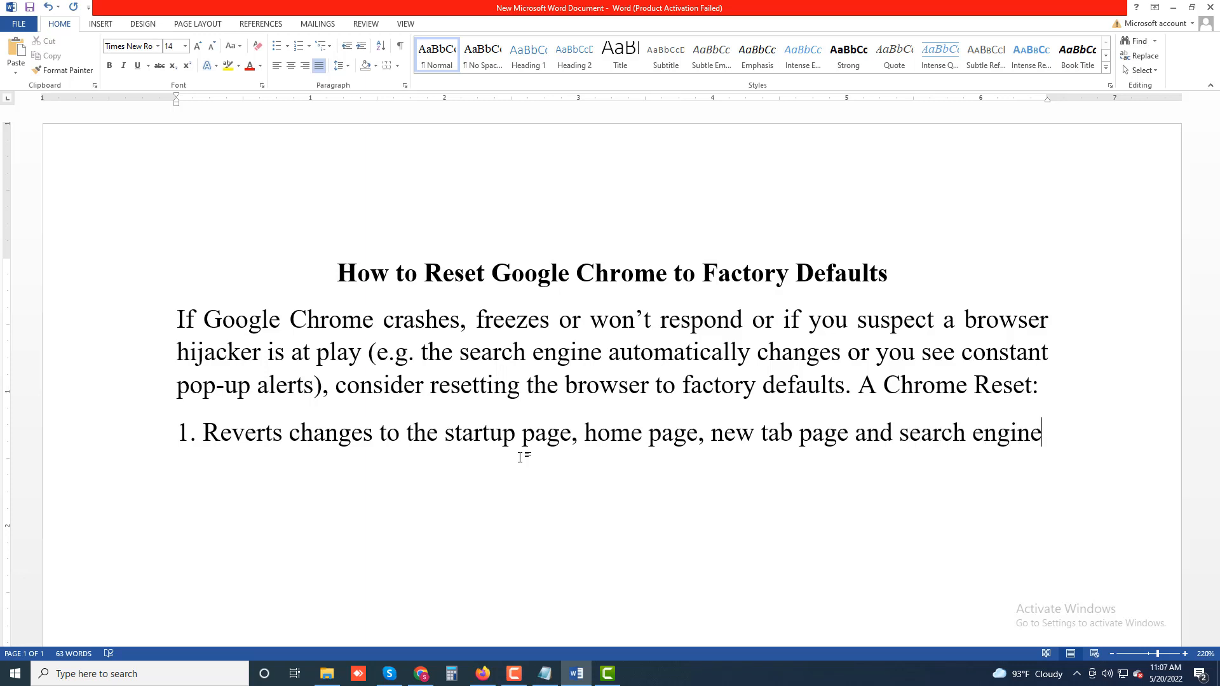
type(".")
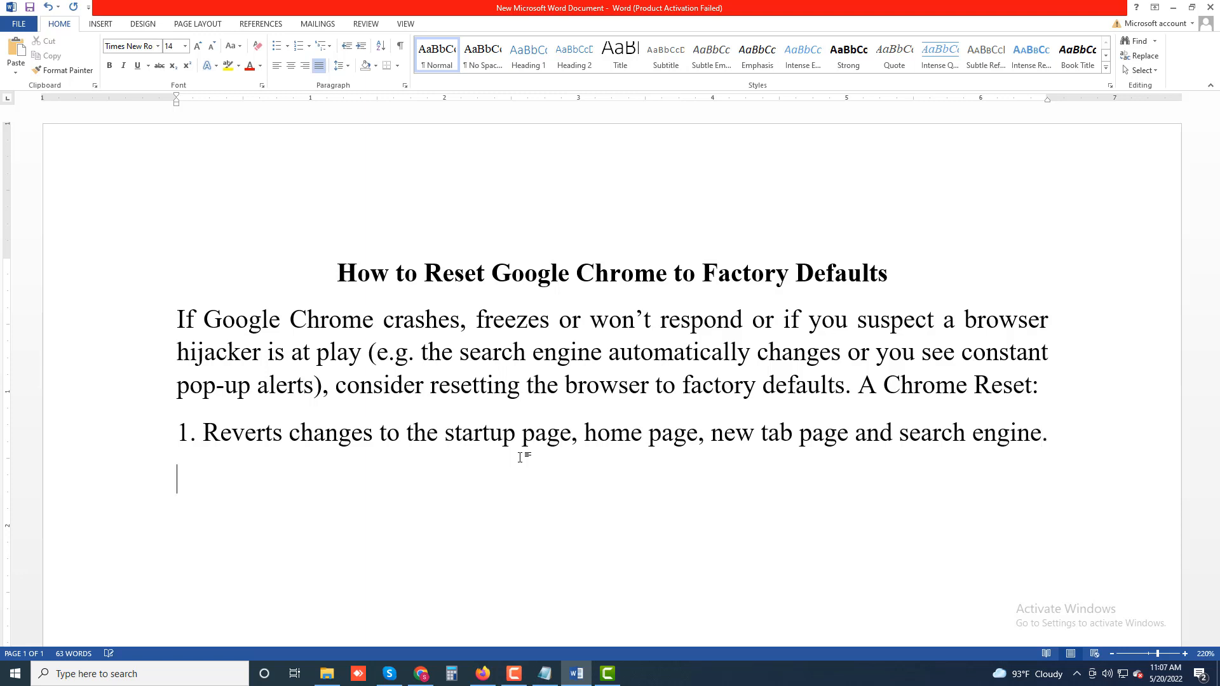
Add the second list item, "2. Deletes all pinned tabs.".
key("Return")
type("2. Delete")
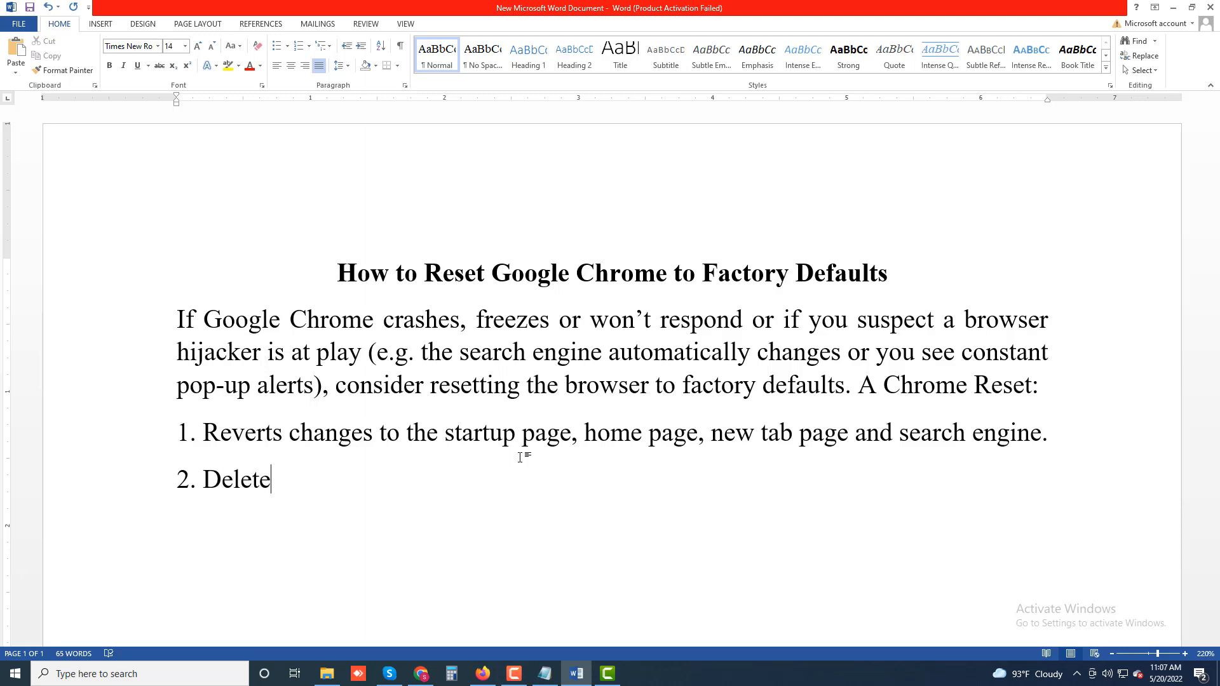
type("s all pinned t")
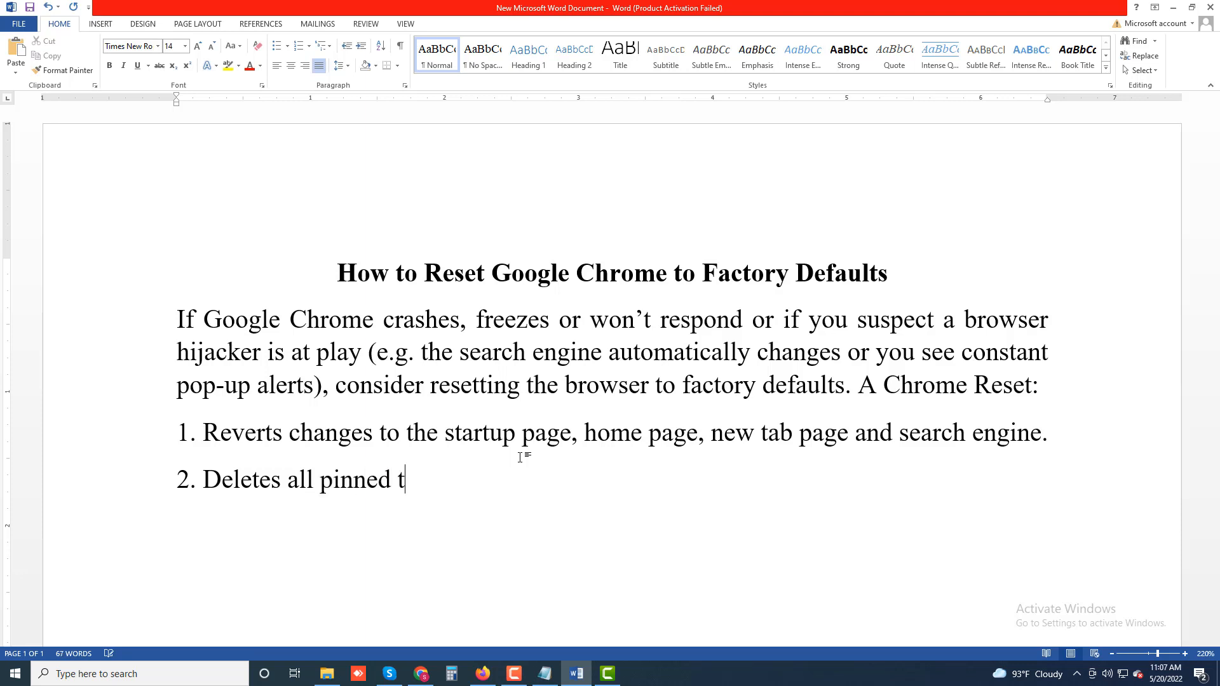
type("abs.")
Add the third list item, "3. Disables all active extensions and add-ons.", correcting the spelling of "extensions".
key("Return")
type("3.")
type("S")
key("BackSpace")
type("Disab")
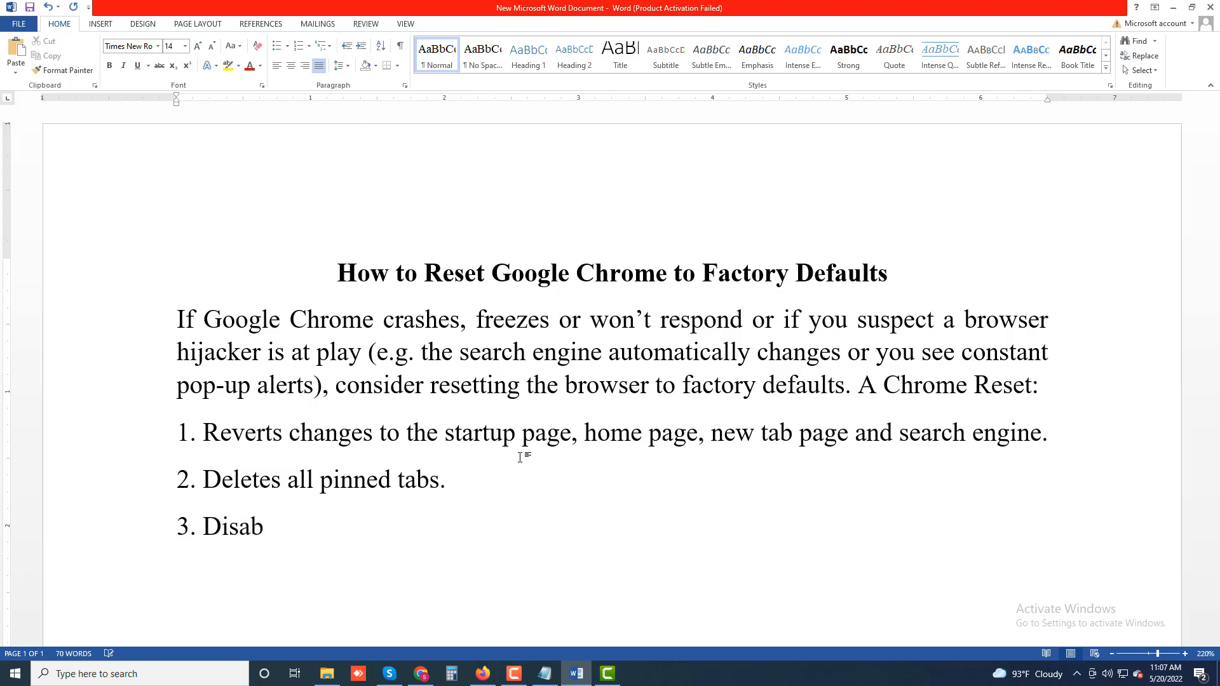
type("les all acti")
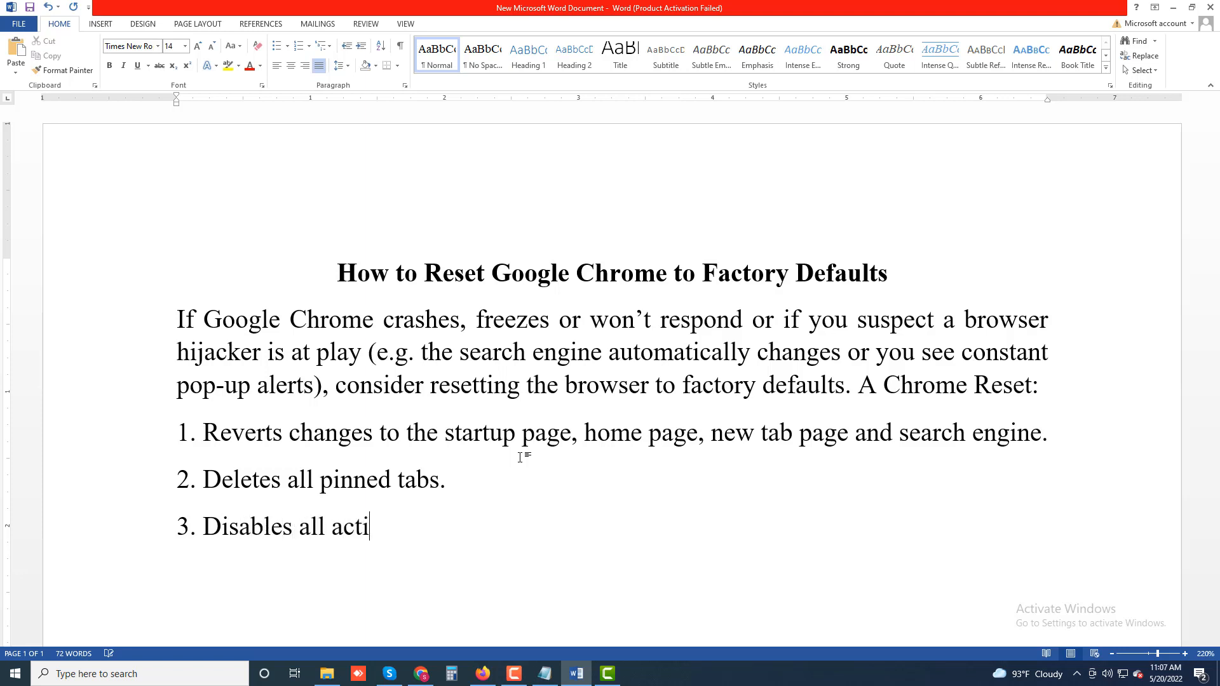
type("ve exten")
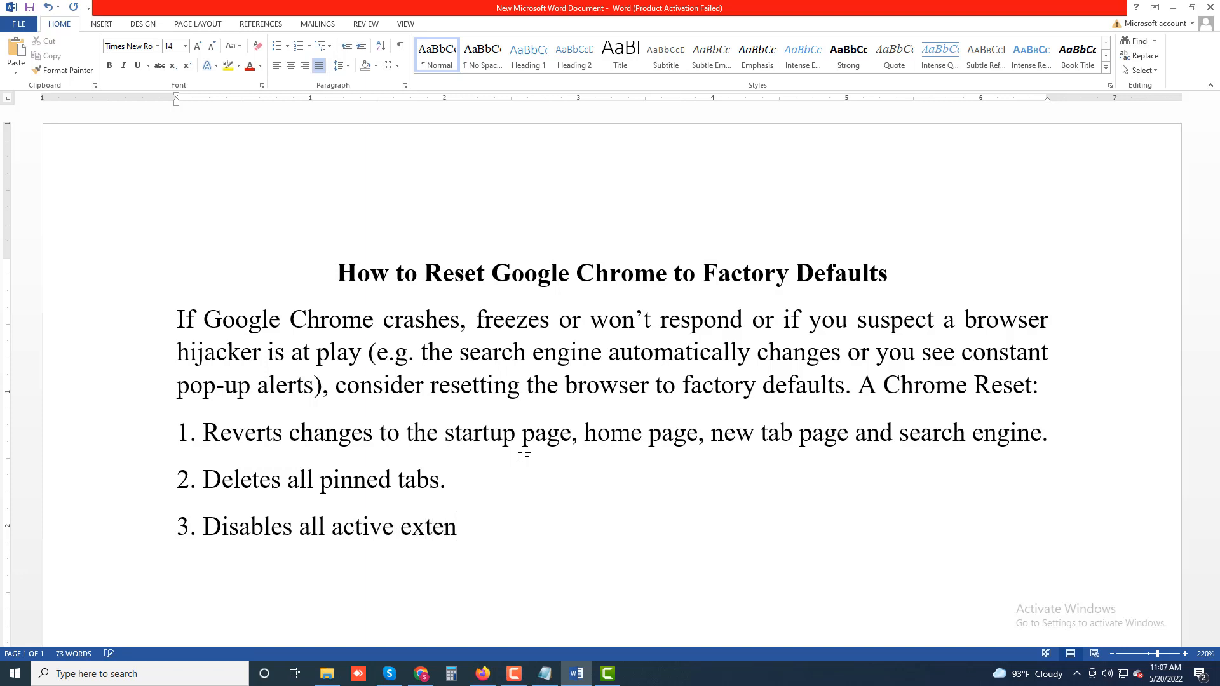
type("tions and a")
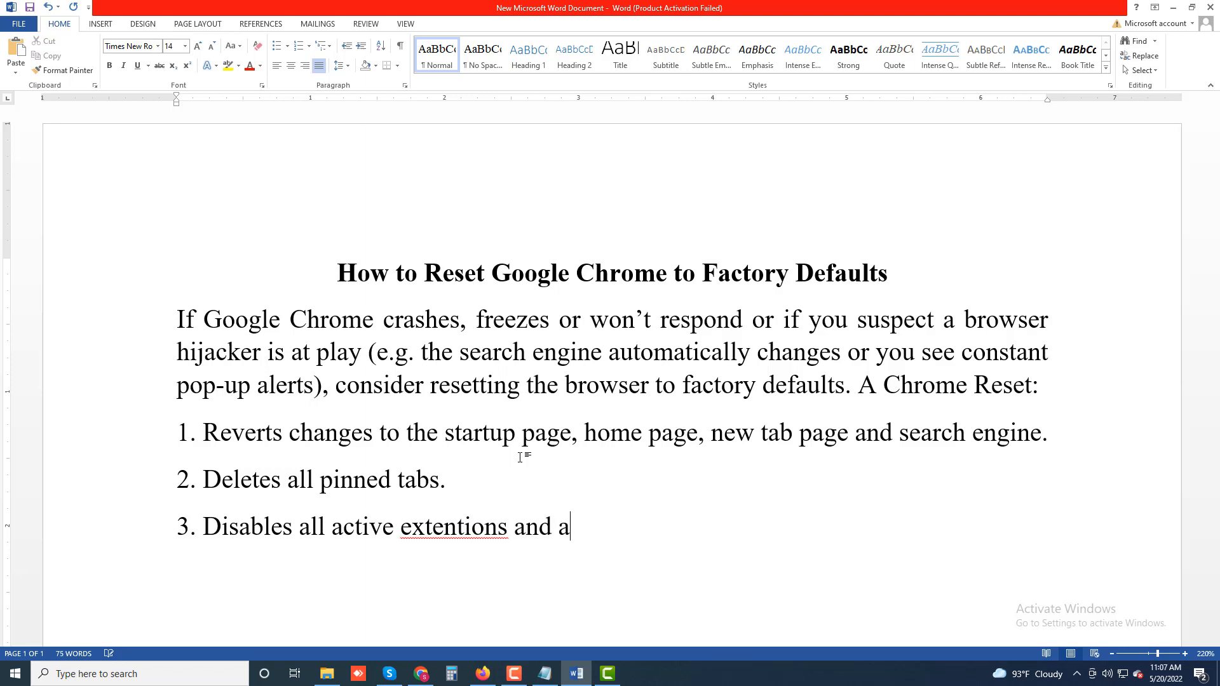
type("dd-ons.")
key("Return")
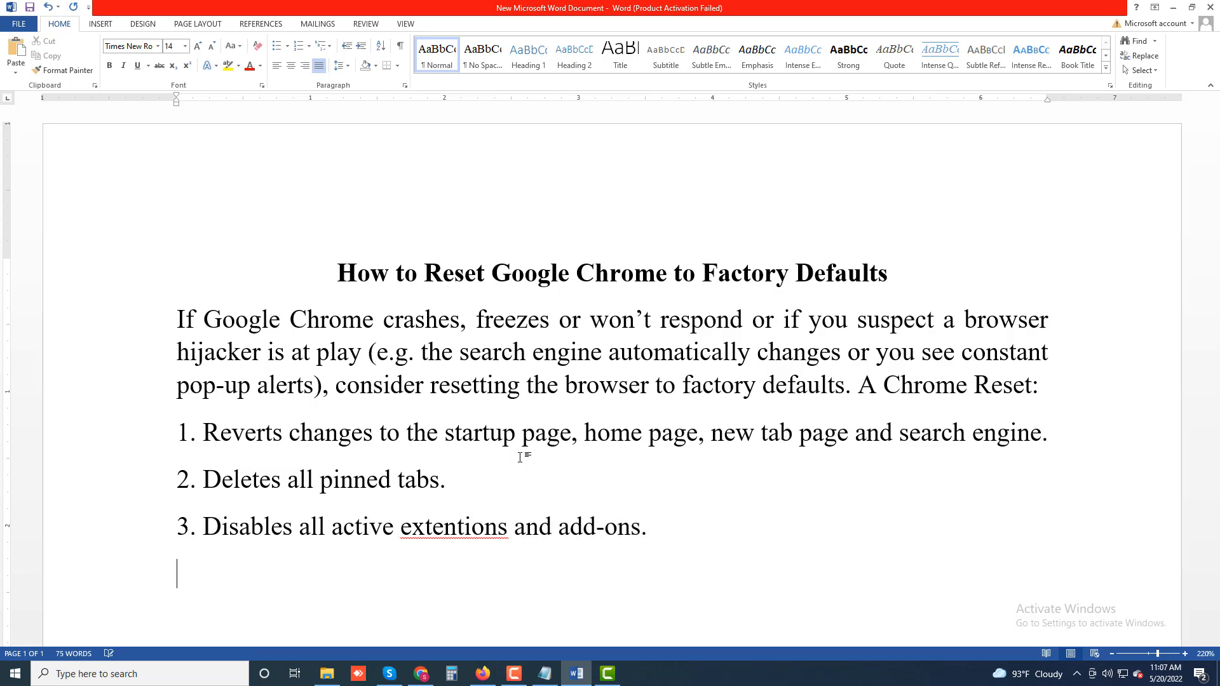
right_click(508, 534)
left_click(556, 409)
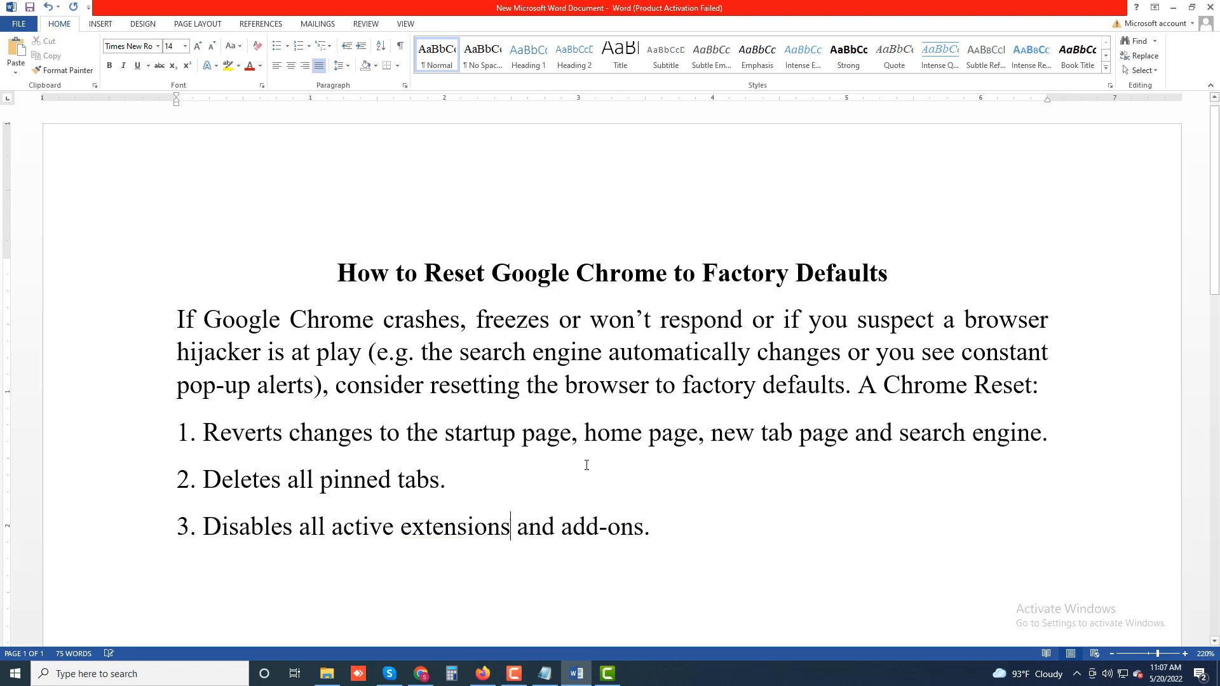
Start the fourth list item with "4. Removes temporary site", correcting the spelling of "Removes".
left_click(691, 531)
key("Return")
type("4.")
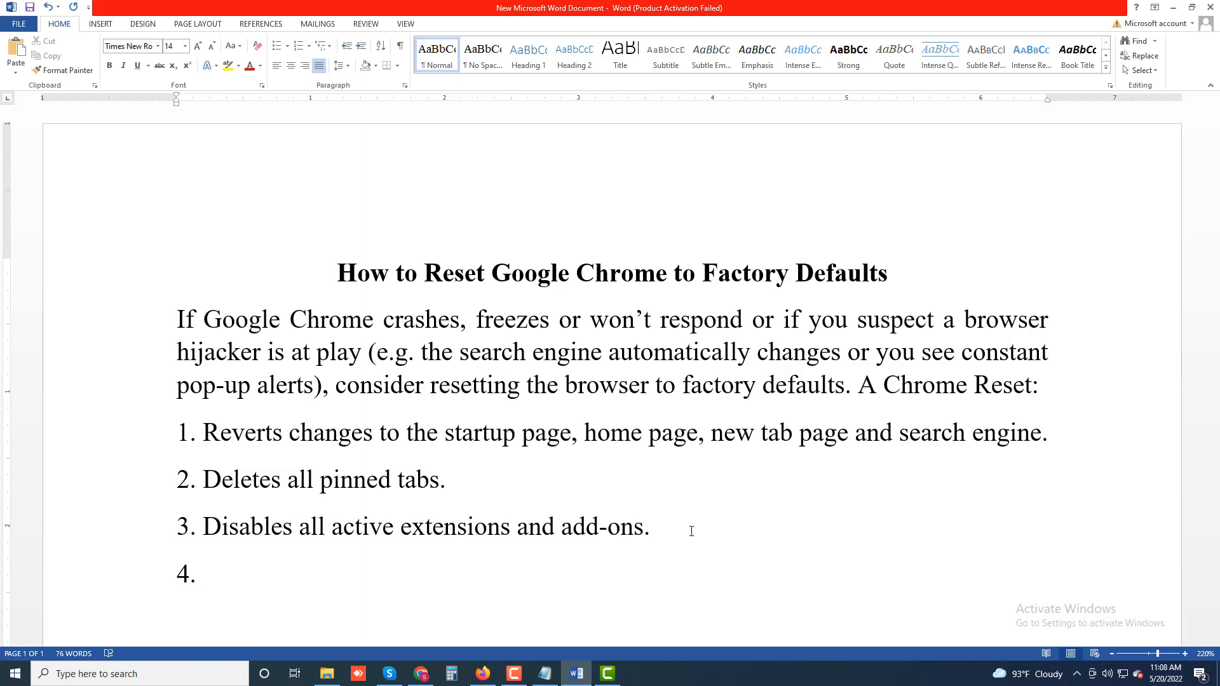
type("T")
key("BackSpace")
type("Removev")
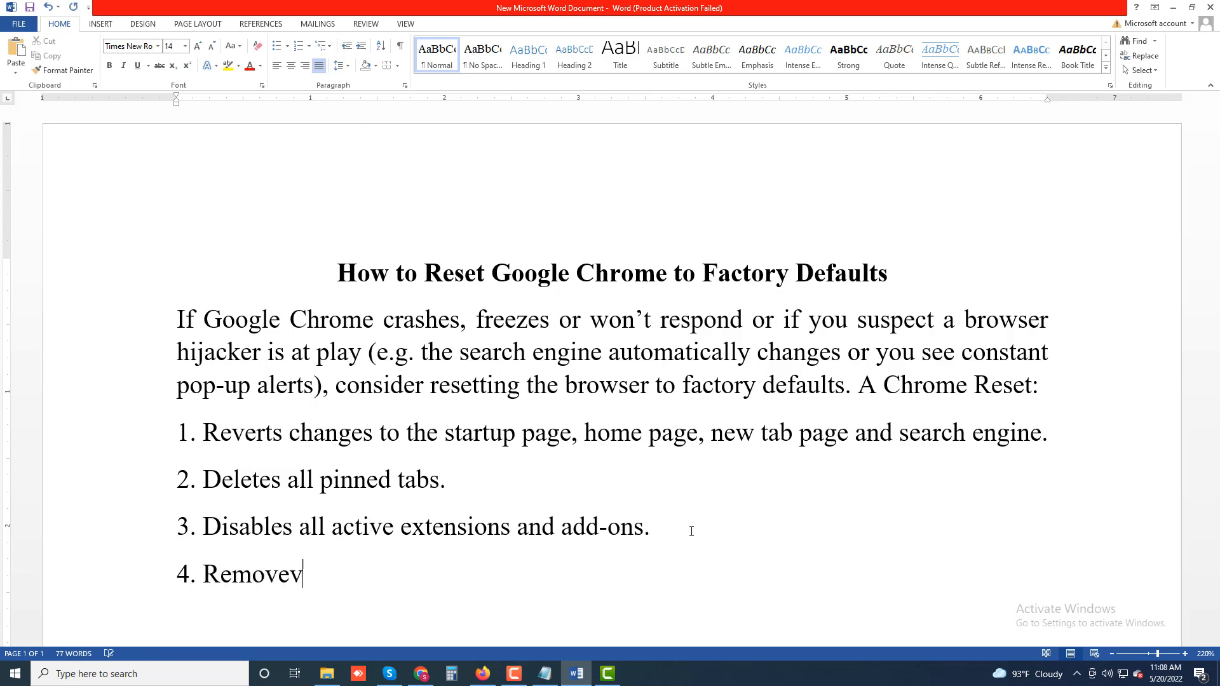
type("s temporary si")
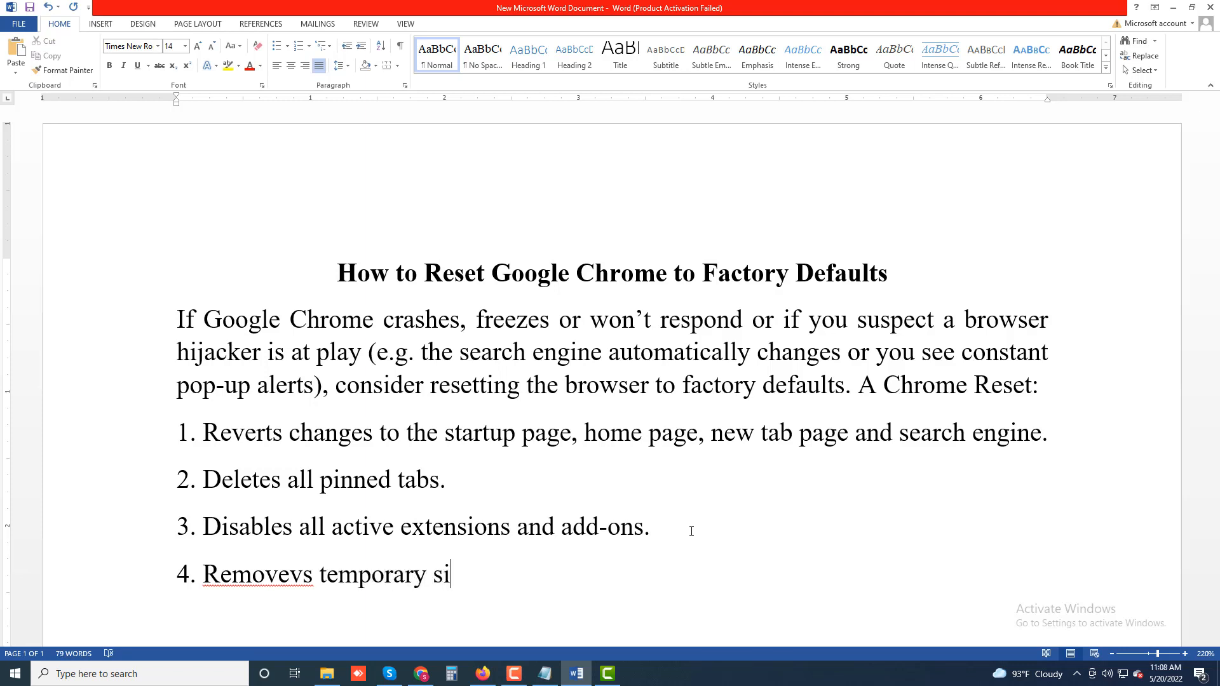
type("tes")
key("BackSpace")
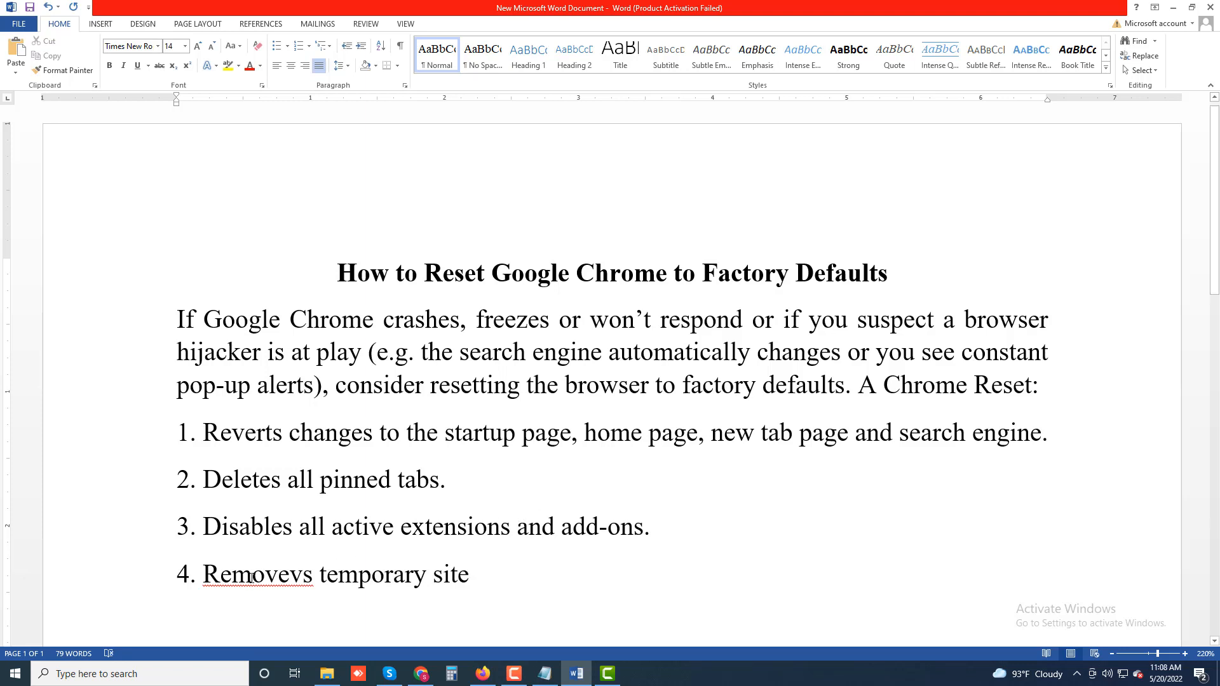
right_click(307, 578)
left_click(357, 471)
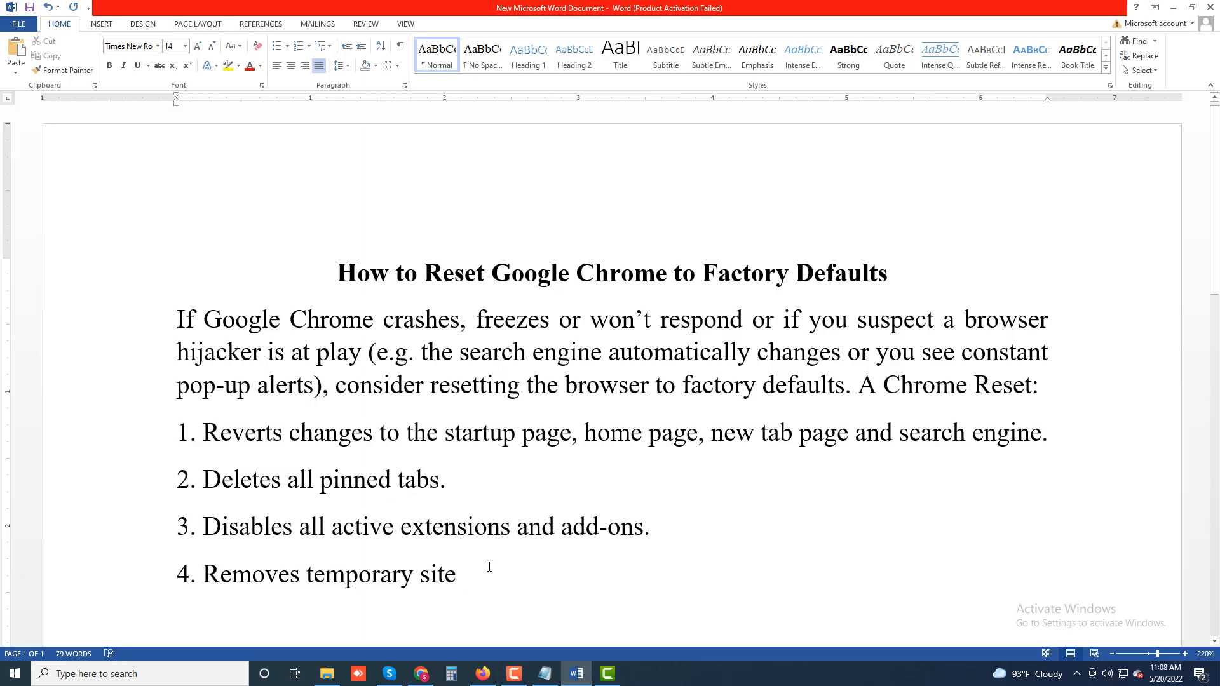
Complete the fourth list item with "data (cookies and chashe)".
type("data (")
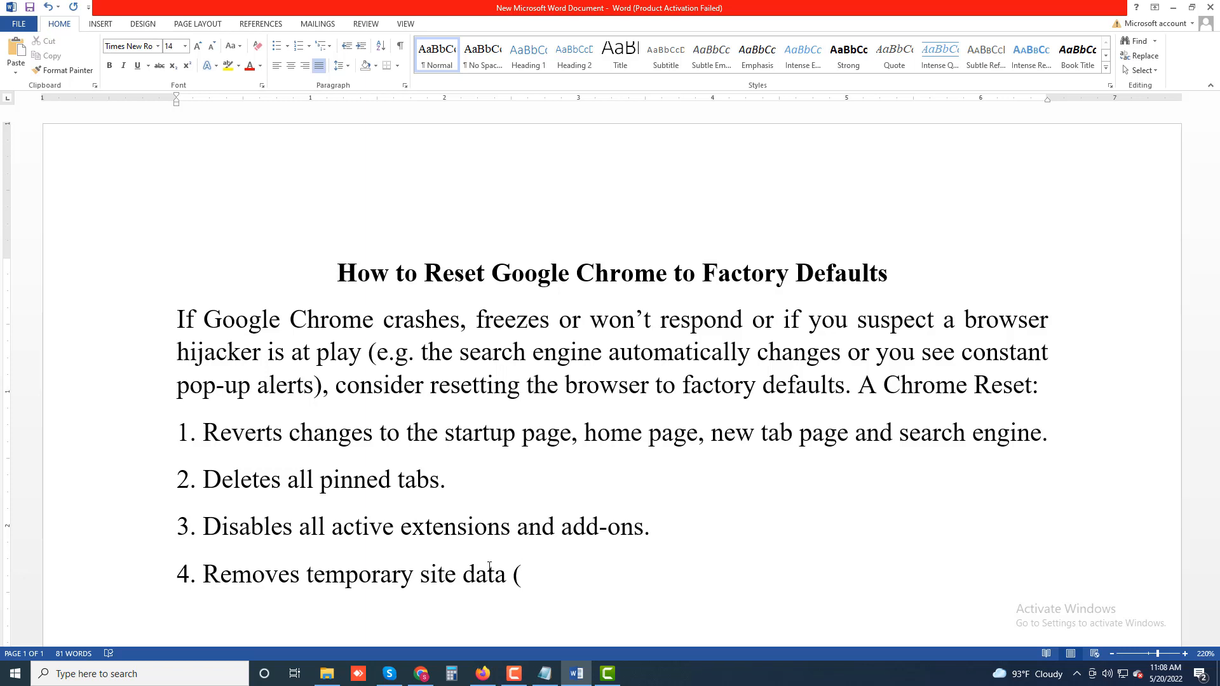
type("cookies and chas")
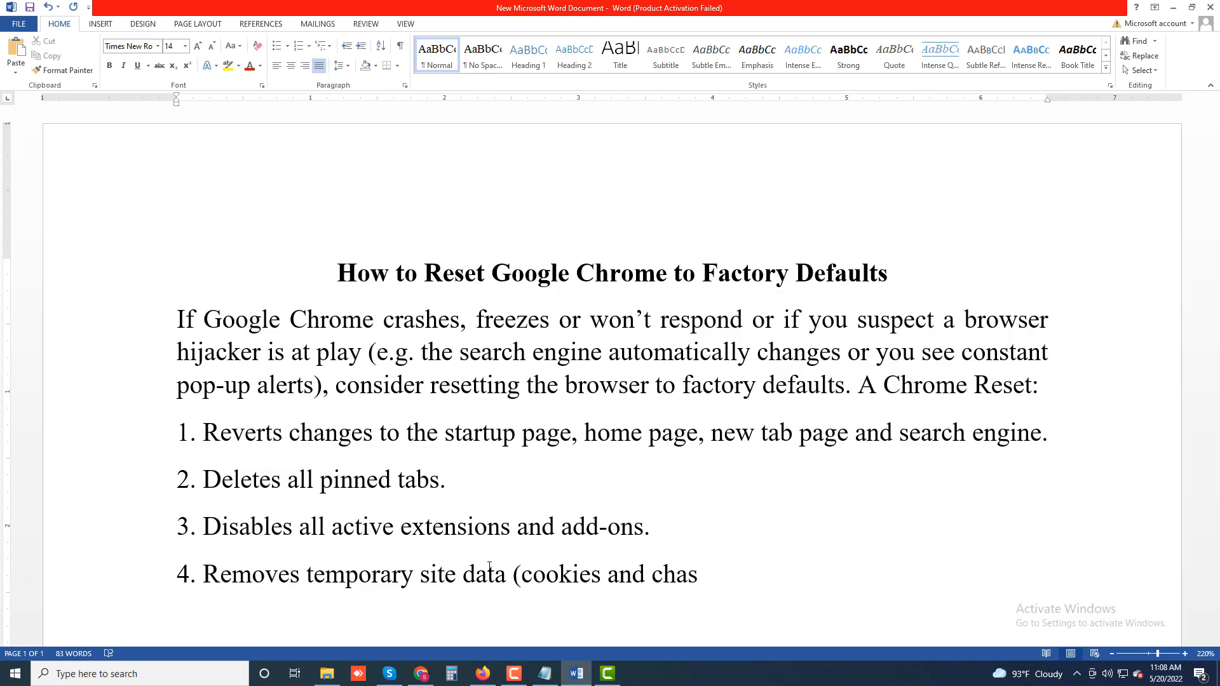
type("hes")
key("BackSpace")
key("BackSpace")
type(")")
Correct the last word inside the parentheses of the fourth list item to "caches".
right_click(677, 575)
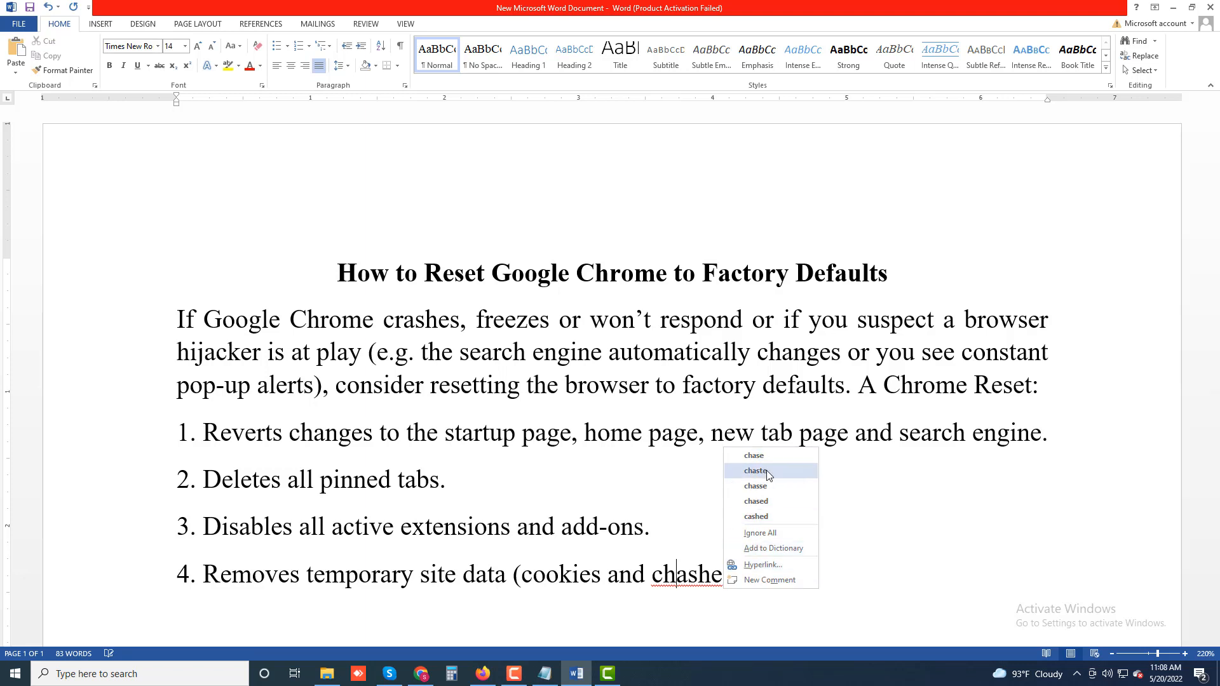
left_click(687, 574)
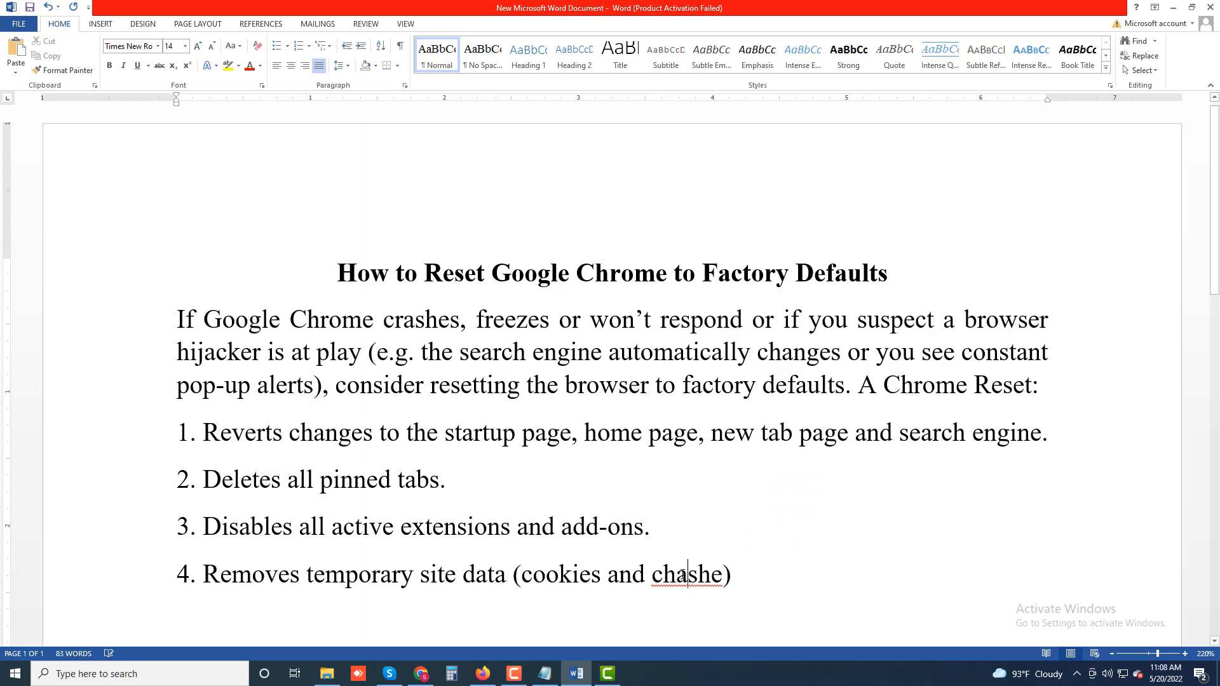
left_click(677, 575)
left_click_drag(695, 574, 723, 575)
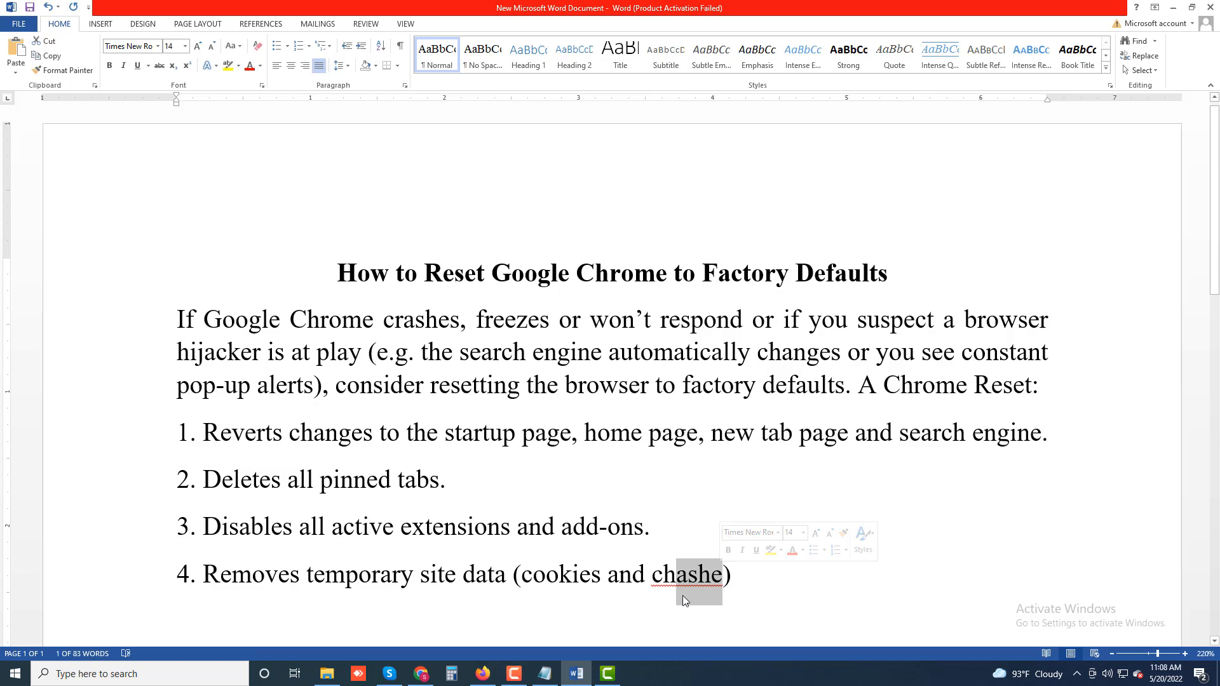
key("BackSpace")
key("BackSpace")
type("ache")
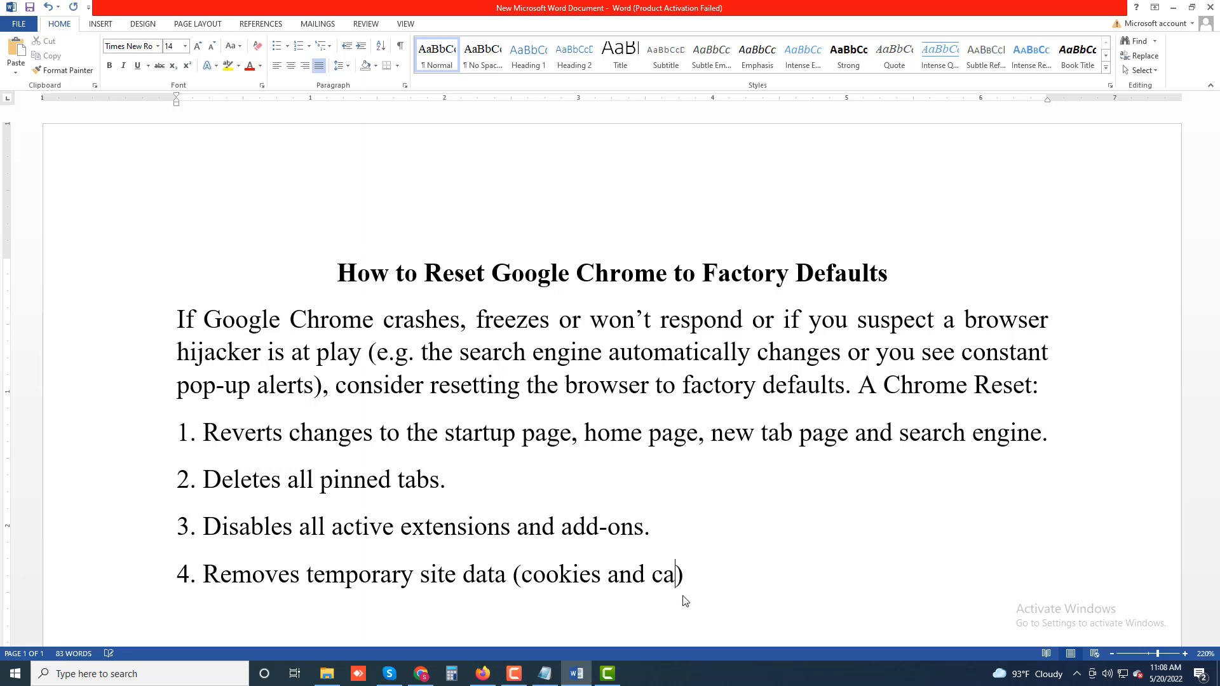
key("BackSpace")
type("es")
key("End")
Add the fifth list item, "5. Reverts all site settings and permissions.", and start a new line below it.
key("Return")
type("5.")
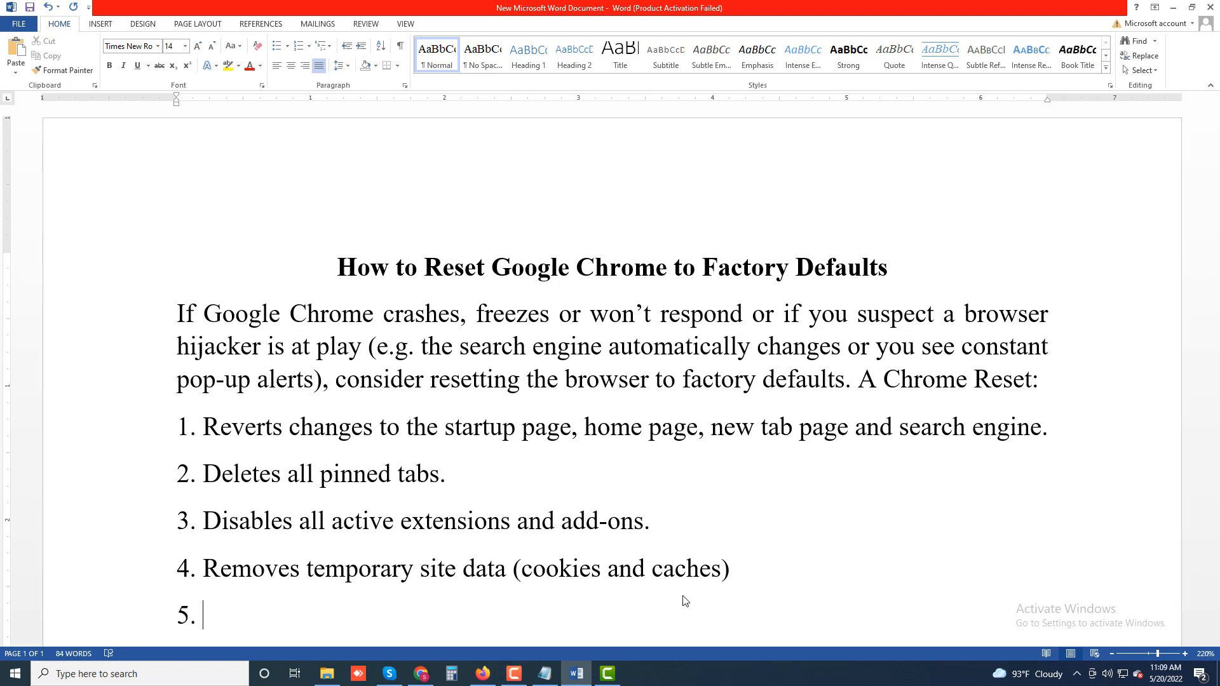
type(" Reverts all s")
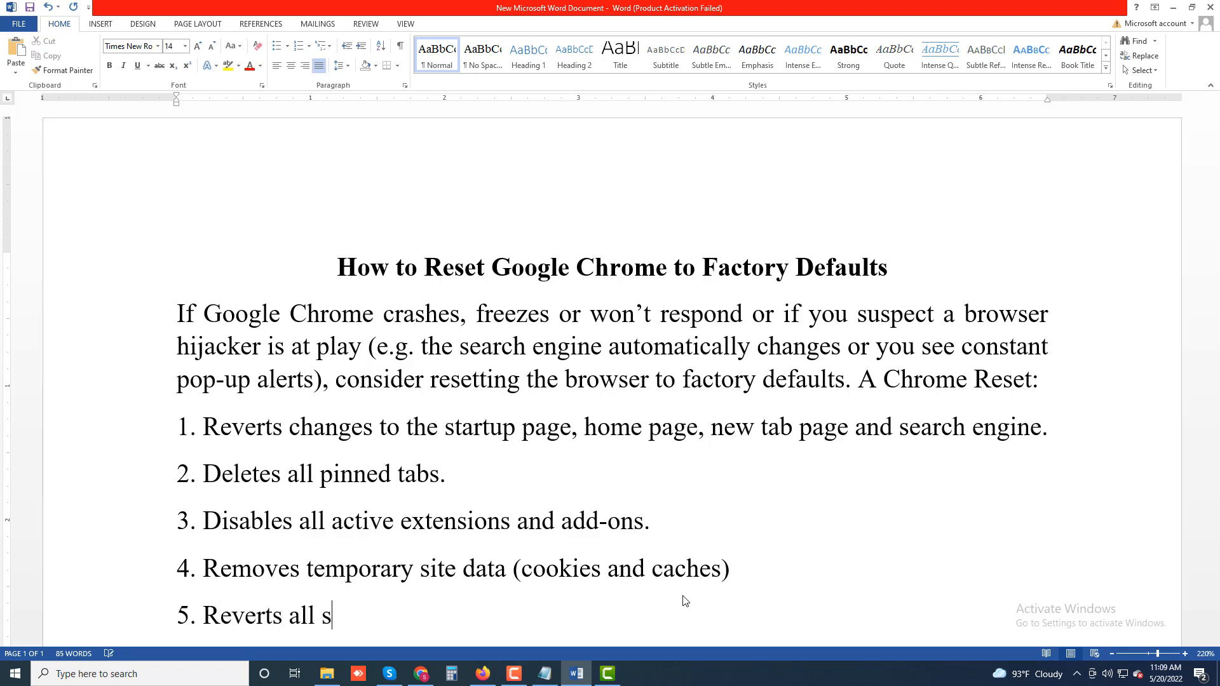
type("ite setting")
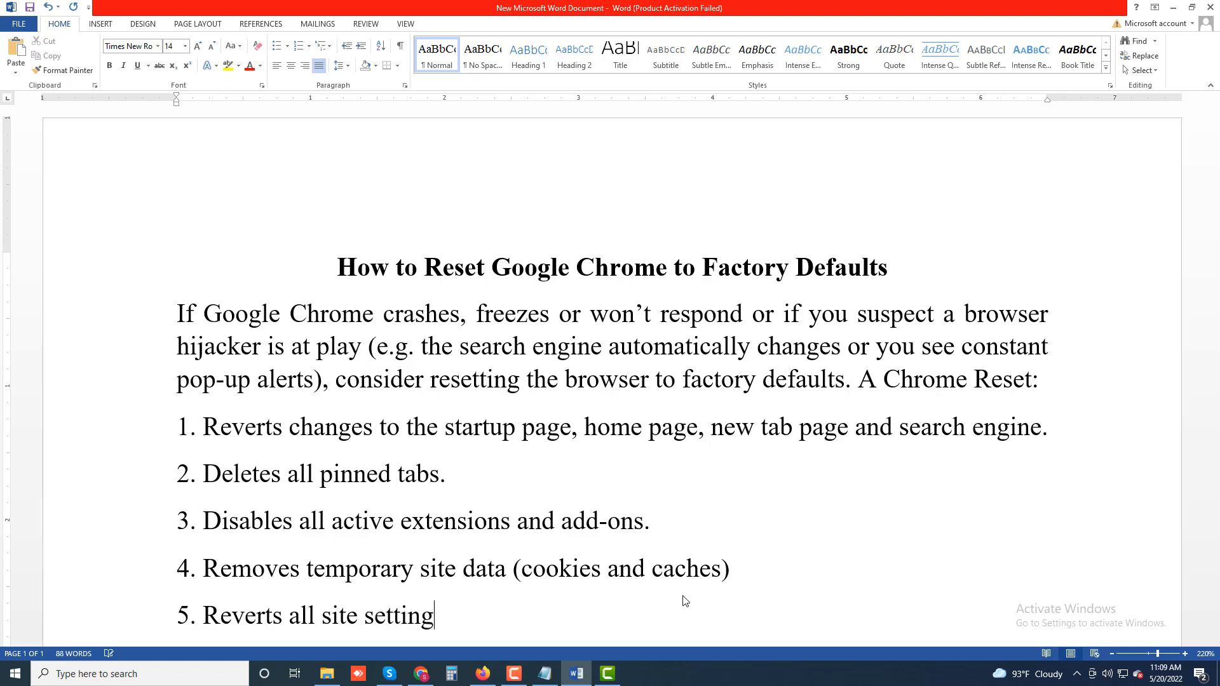
type("s and per")
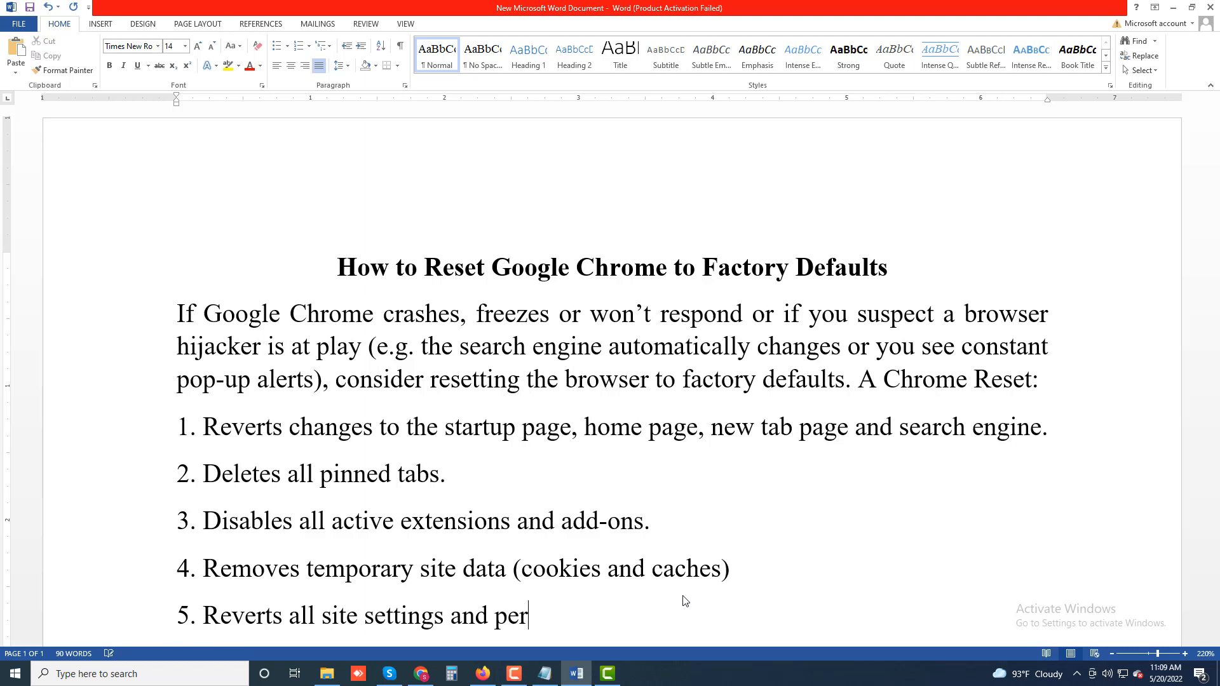
type("missions.")
key("Return")
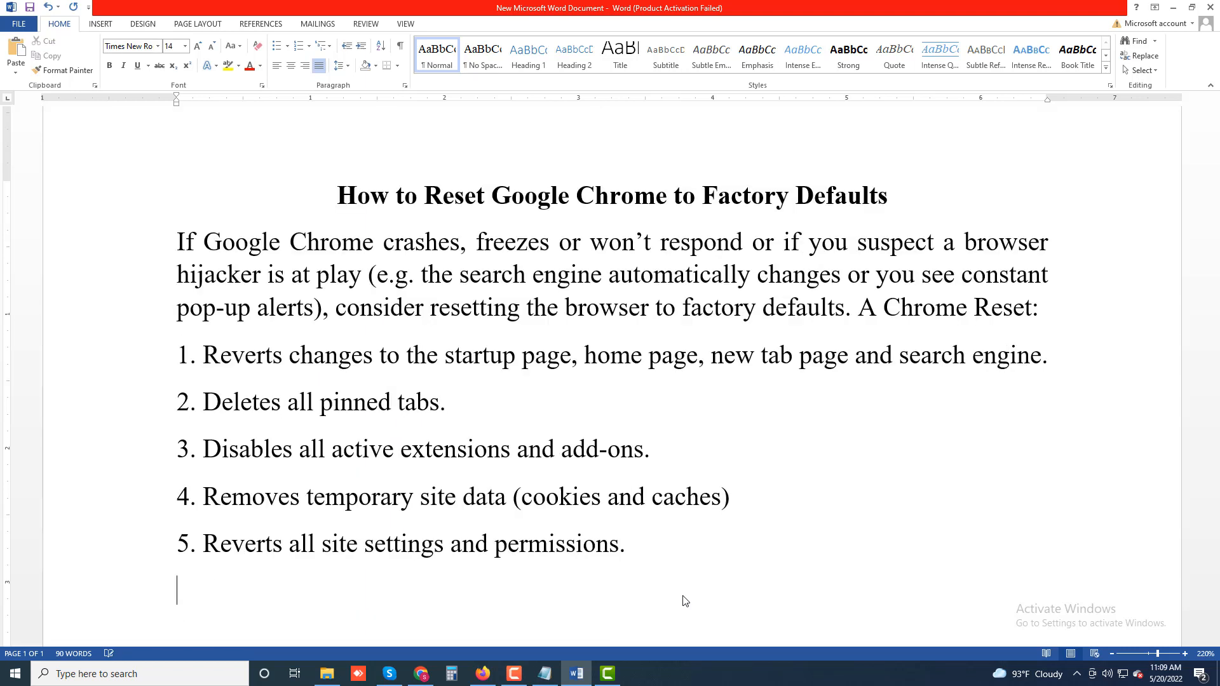